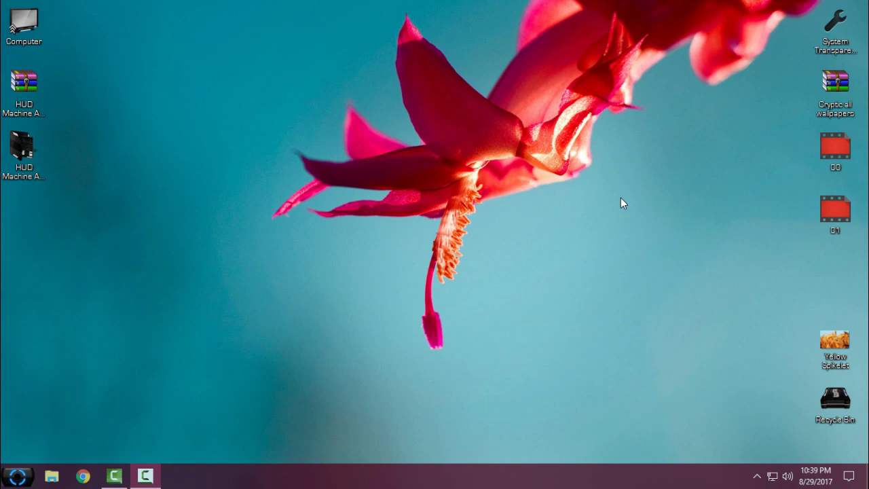
pyautogui.click(34, 139)
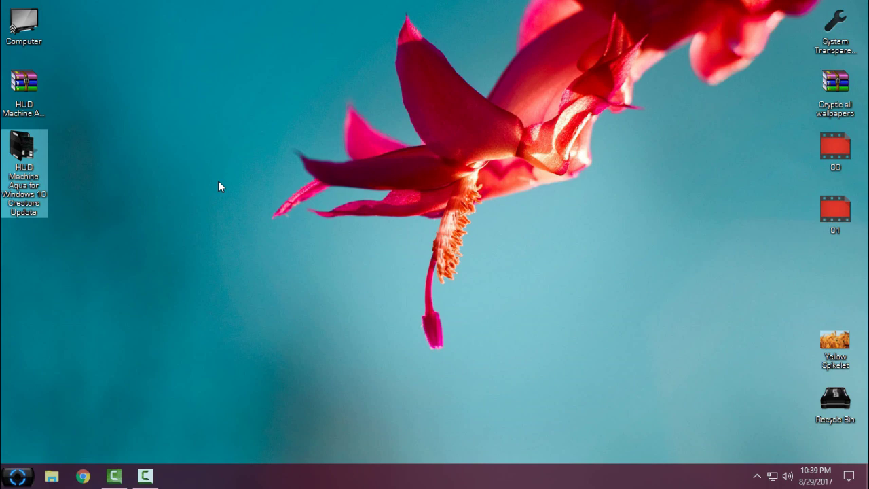
pyautogui.rightClick(176, 153)
pyautogui.click(238, 207)
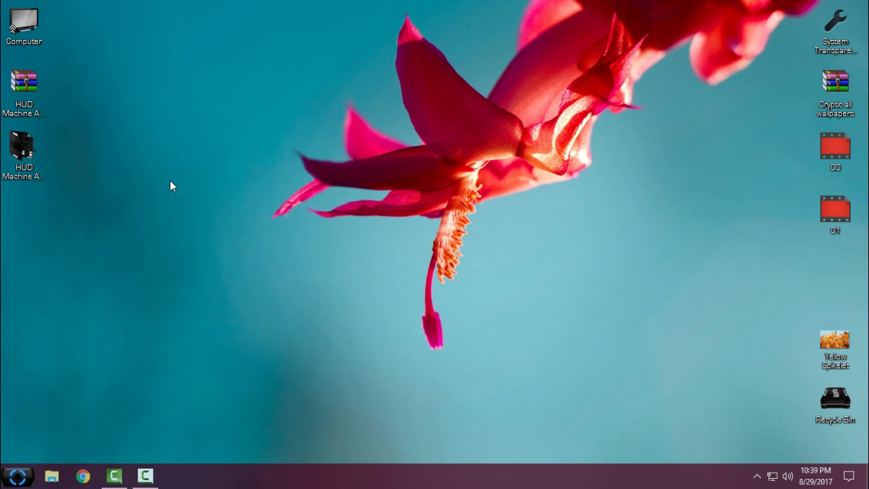
pyautogui.rightClick(202, 133)
pyautogui.click(238, 186)
pyautogui.rightClick(214, 184)
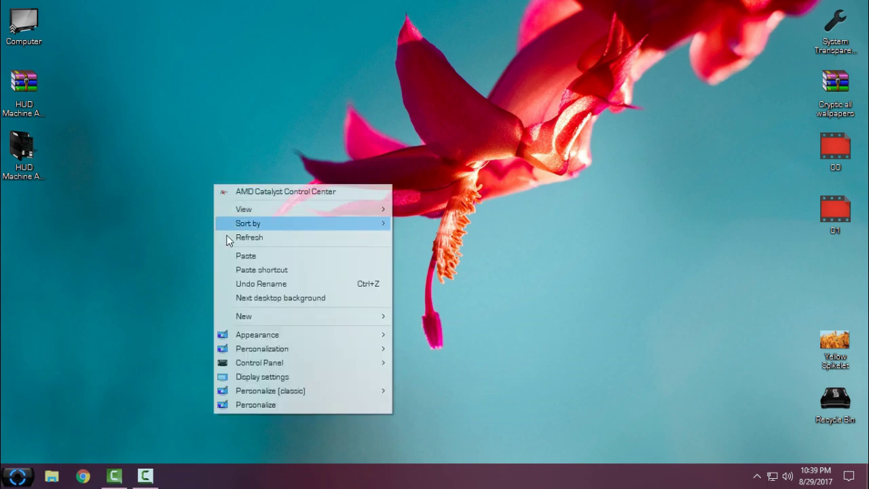
pyautogui.click(229, 237)
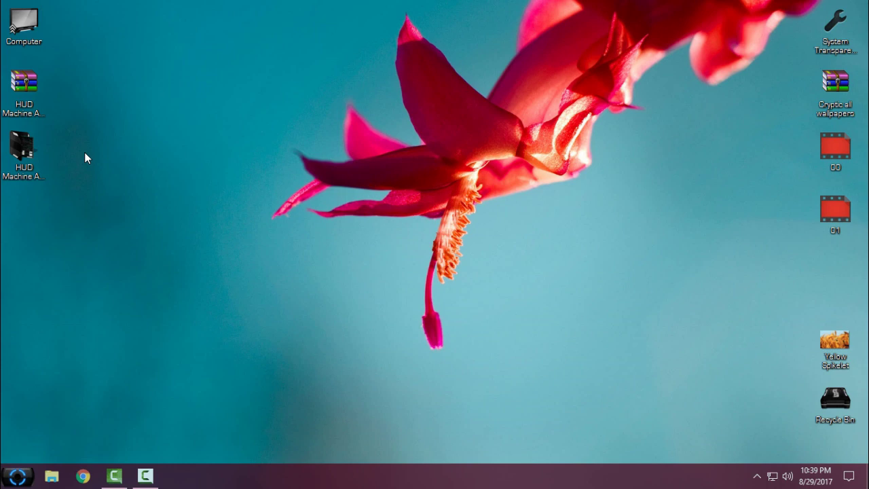
# - Open the HUD Machine Aqua for Windows 10 Creators Update folder and view its HUD Machine Aqua Preview image
pyautogui.doubleClick(36, 150)
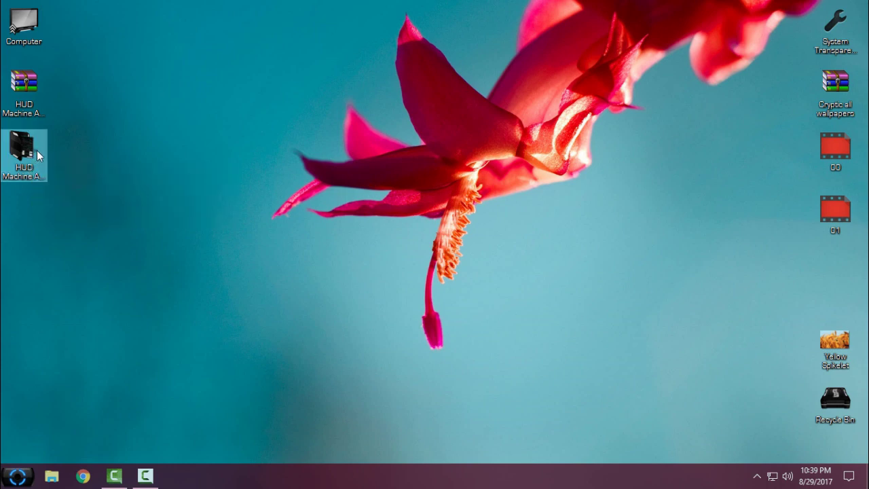
pyautogui.click(153, 111)
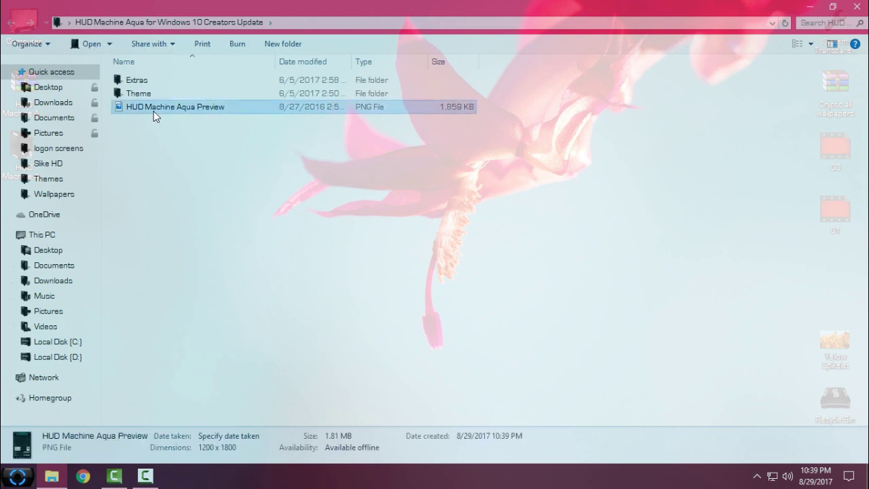
pyautogui.doubleClick(154, 110)
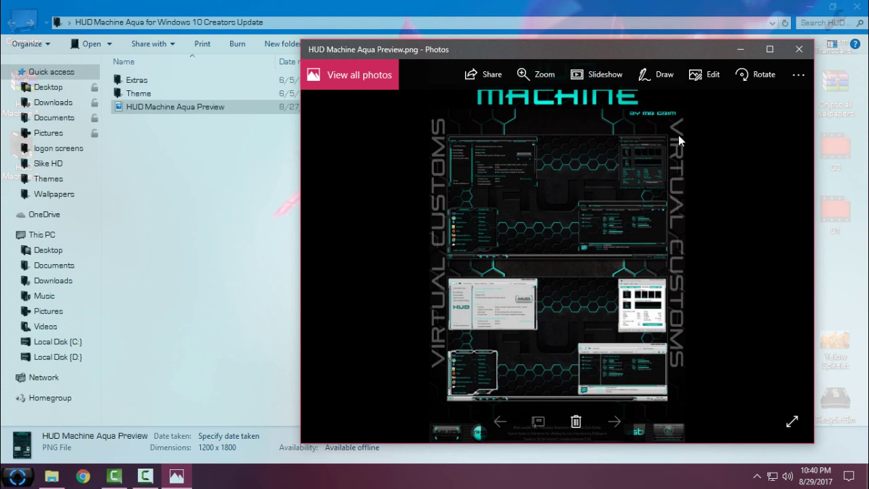
pyautogui.click(798, 50)
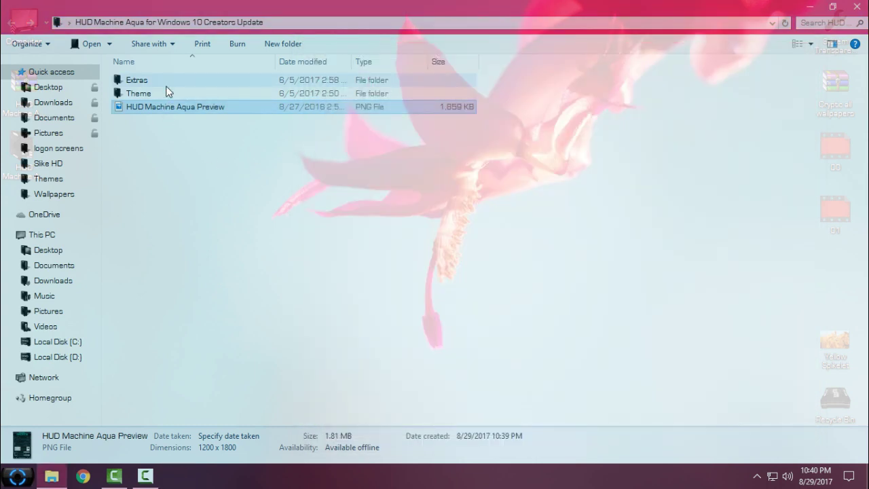
# - Merge the Disable Immersive Context Menu registry file from the Extras folder into the registry and return to Extras
pyautogui.doubleClick(167, 83)
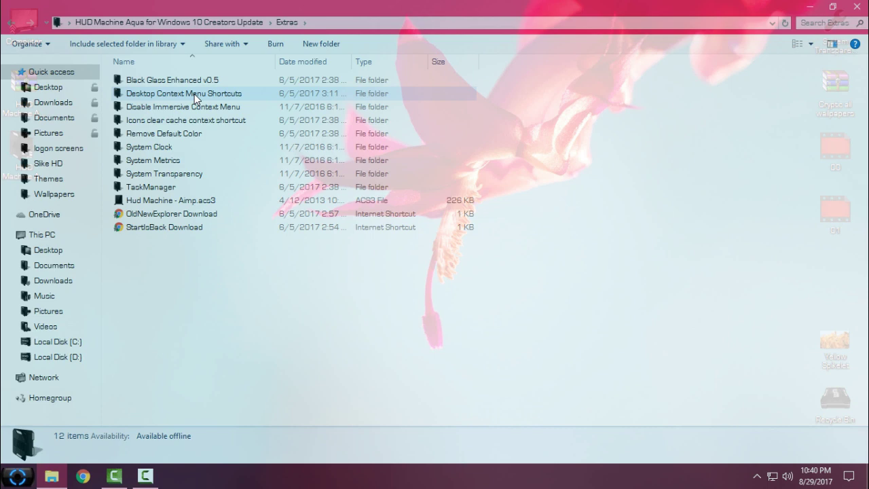
pyautogui.click(166, 108)
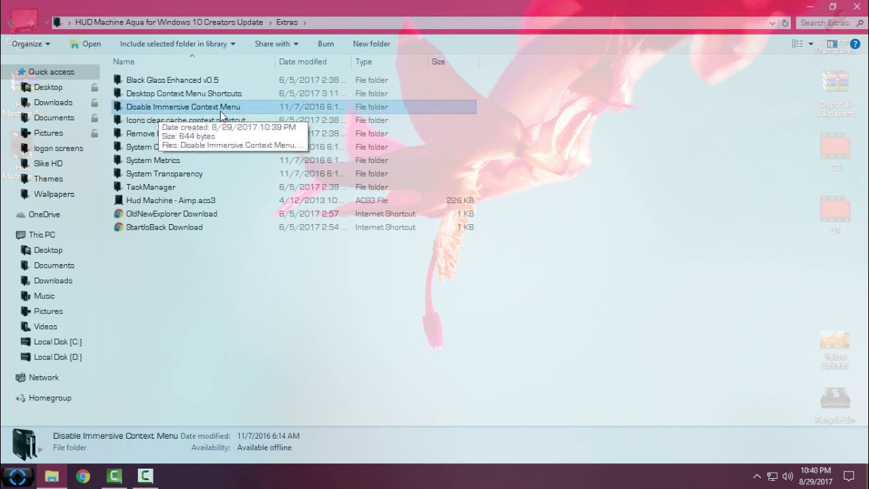
pyautogui.doubleClick(201, 112)
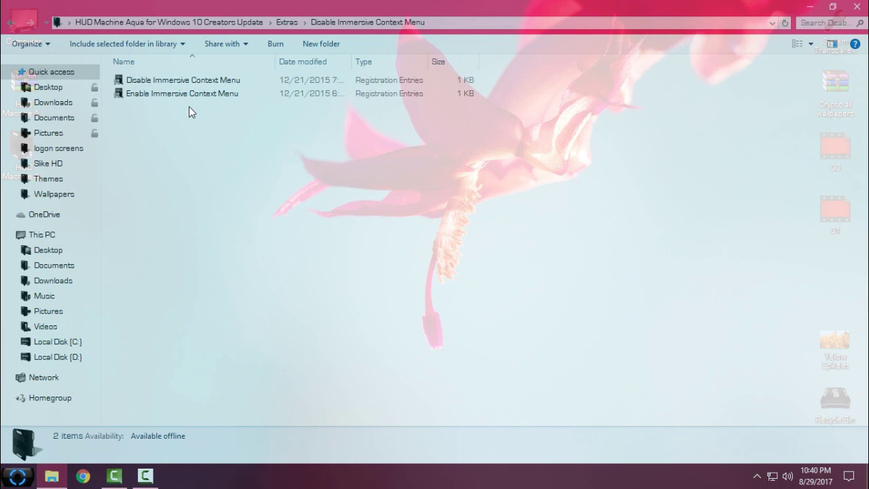
pyautogui.click(136, 82)
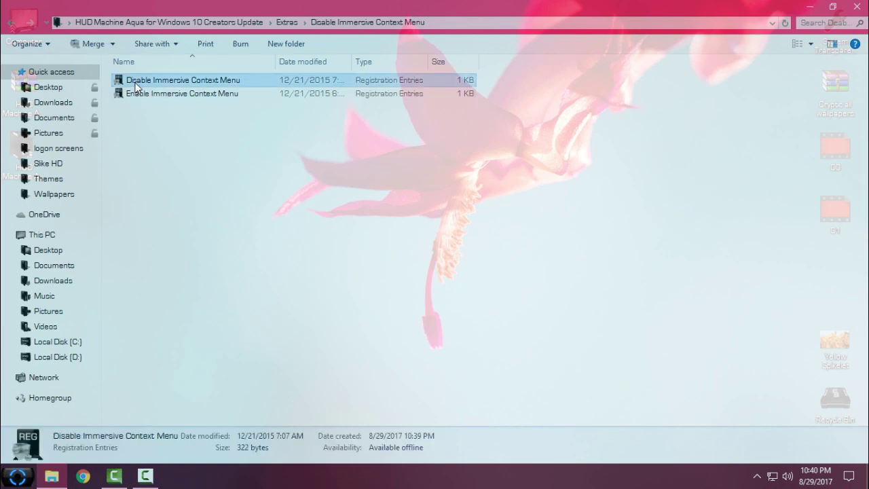
pyautogui.rightClick(214, 82)
pyautogui.click(244, 93)
pyautogui.click(516, 261)
pyautogui.click(580, 246)
pyautogui.click(11, 24)
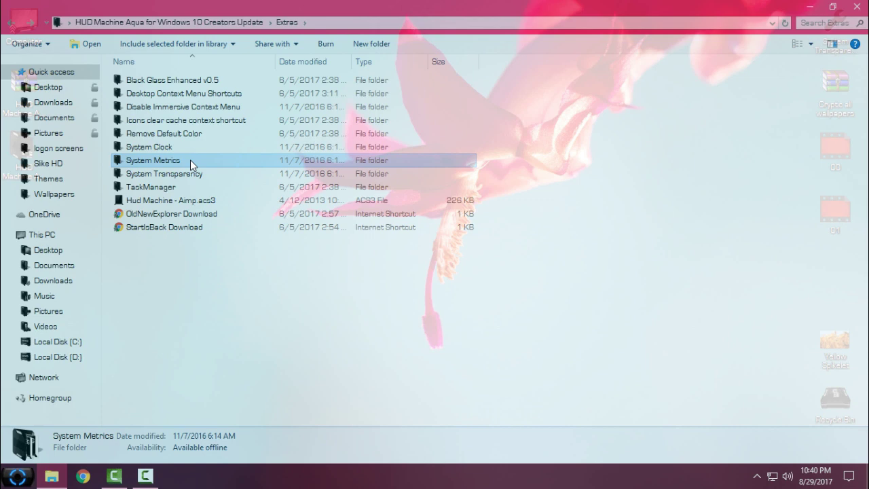
# - Merge the HUD Machine System Metrics registry file from the System Metrics folder into the registry and return to Extras
pyautogui.doubleClick(193, 161)
pyautogui.click(150, 93)
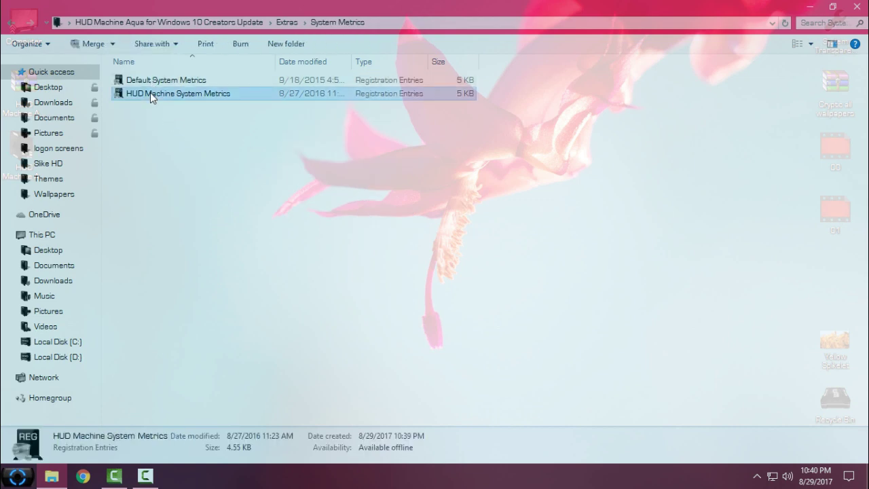
pyautogui.rightClick(189, 93)
pyautogui.click(226, 101)
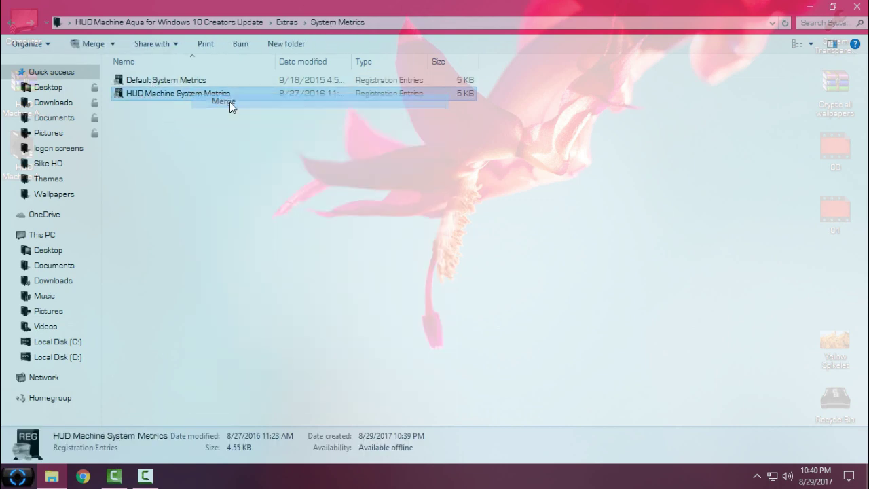
pyautogui.click(531, 259)
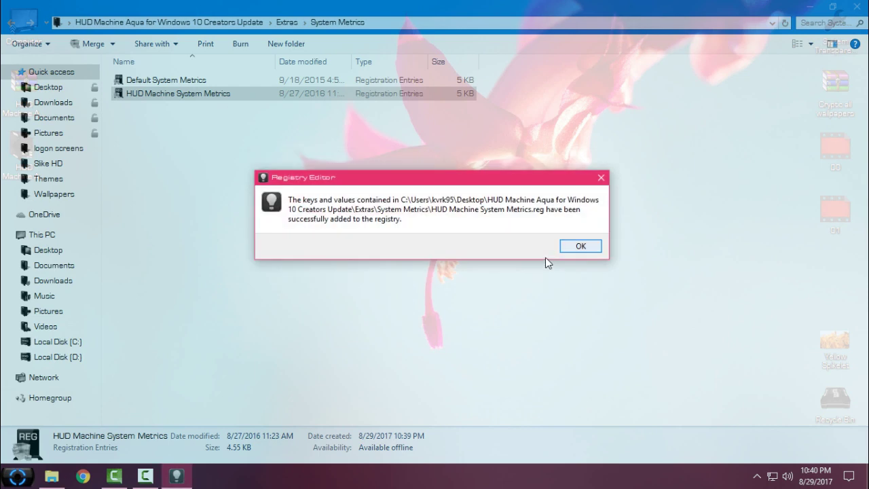
pyautogui.press('Return')
pyautogui.click(11, 27)
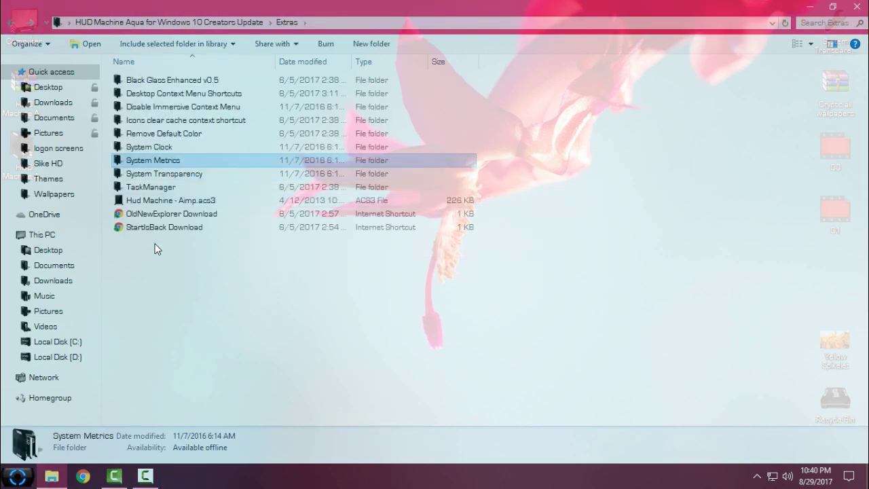
# - Copy the HUD Machine Aqua folder and its four Windows theme files from the Theme folder
pyautogui.moveTo(155, 248)
pyautogui.mouseDown()
pyautogui.moveTo(249, 87)
pyautogui.moveTo(211, 176)
pyautogui.moveTo(215, 226)
pyautogui.moveTo(309, 77)
pyautogui.moveTo(244, 273)
pyautogui.moveTo(159, 258)
pyautogui.mouseUp()
pyautogui.click(11, 27)
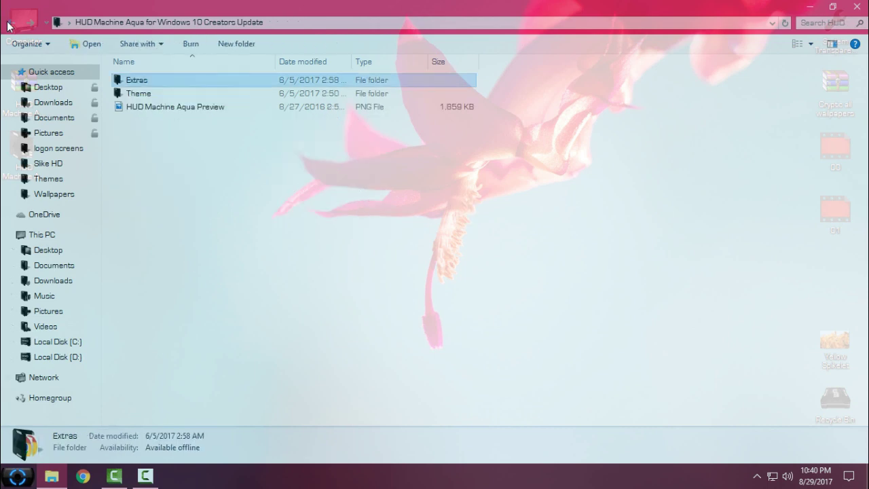
pyautogui.doubleClick(158, 95)
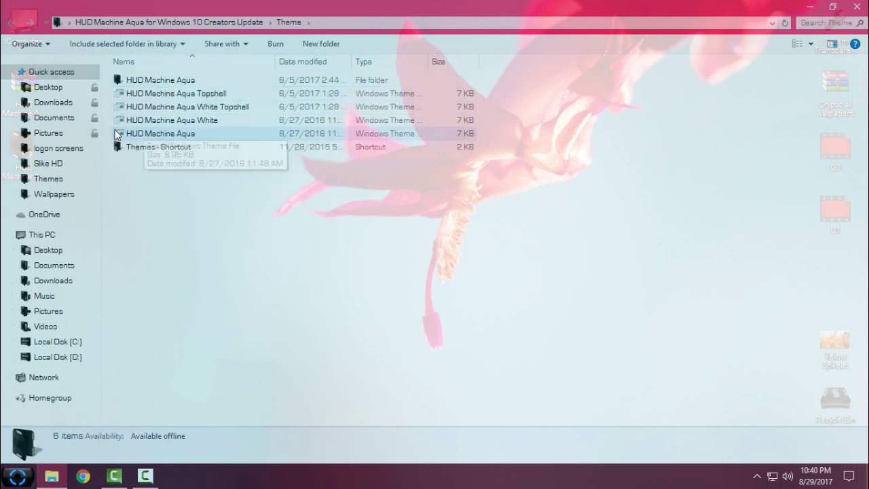
pyautogui.moveTo(110, 131); pyautogui.dragTo(229, 77)
pyautogui.rightClick(229, 77)
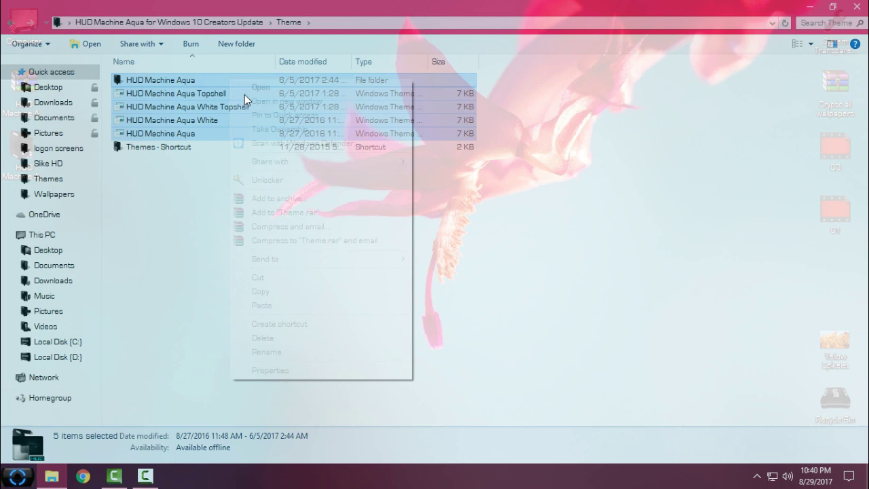
pyautogui.click(291, 291)
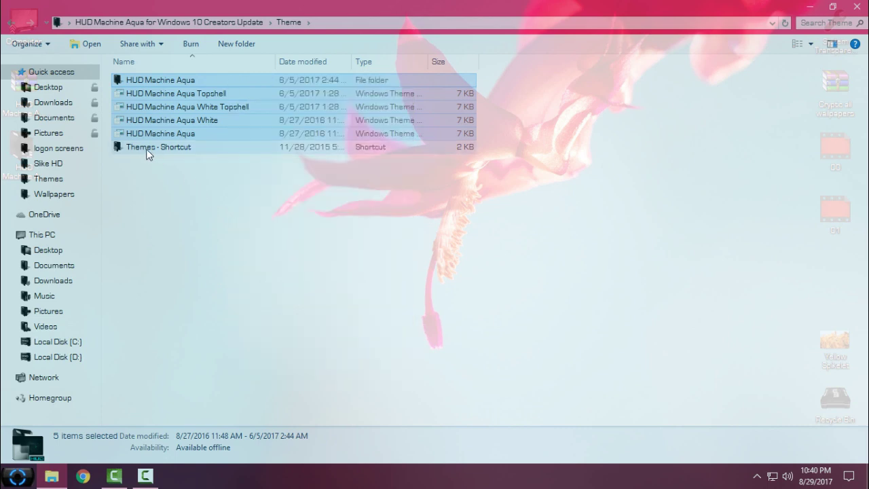
# - Paste the copied theme items into the Windows Themes folder through Themes - Shortcut, skipping files with the same names, and close the window
pyautogui.doubleClick(173, 149)
pyautogui.rightClick(621, 182)
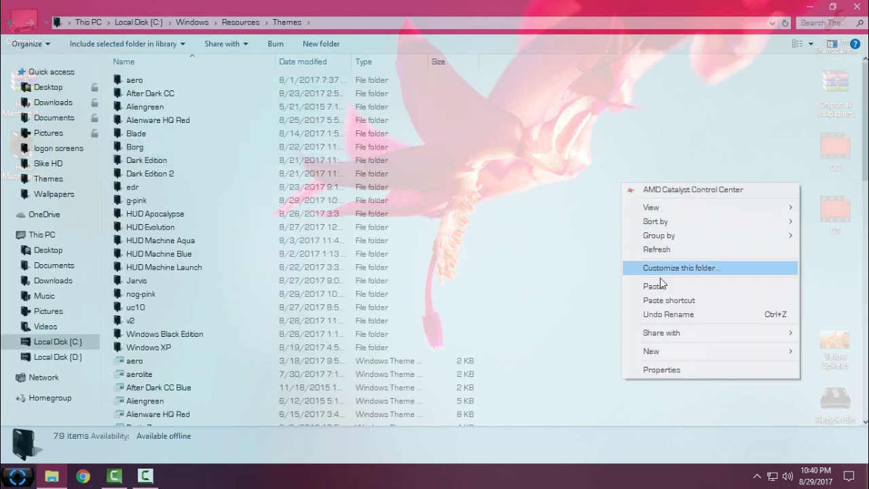
pyautogui.click(660, 285)
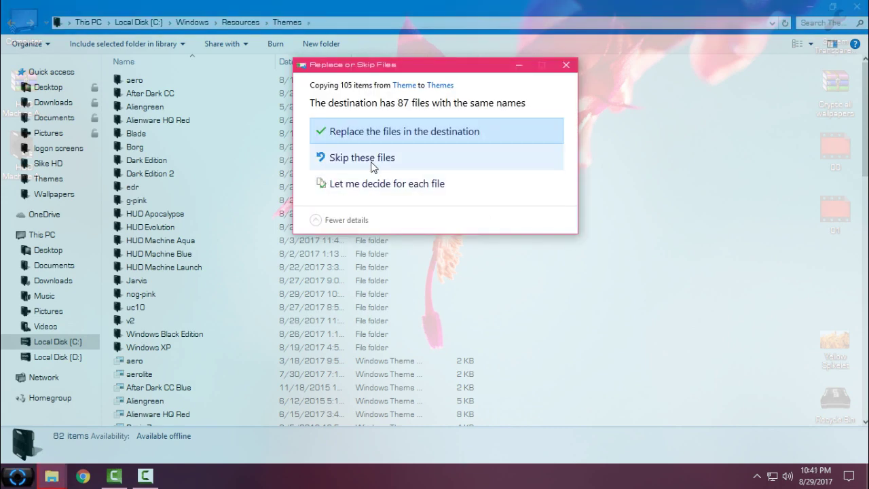
pyautogui.click(371, 163)
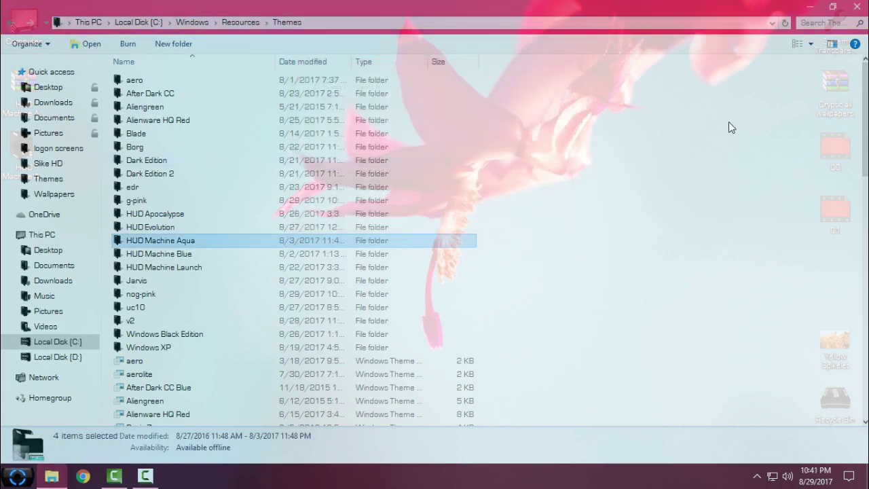
pyautogui.rightClick(728, 128)
pyautogui.click(749, 192)
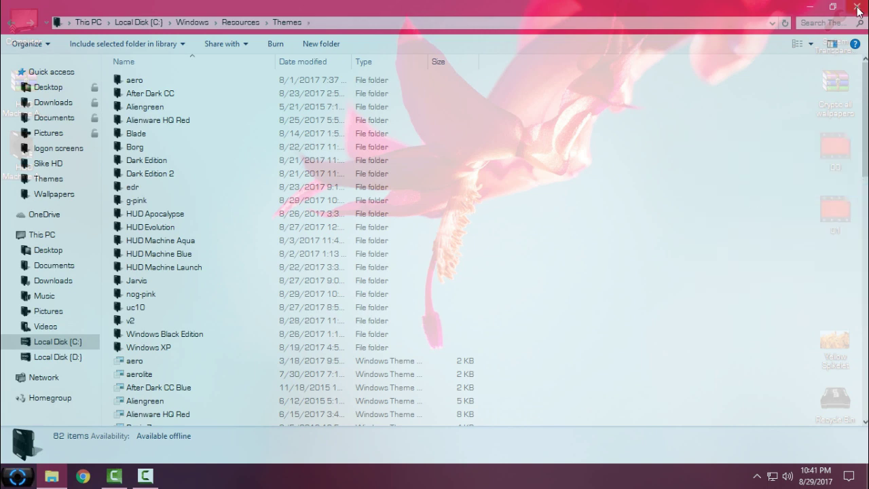
pyautogui.click(857, 11)
# - Apply the HUD Machine Aqua White theme in the Personalization settings
pyautogui.rightClick(241, 296)
pyautogui.click(279, 288)
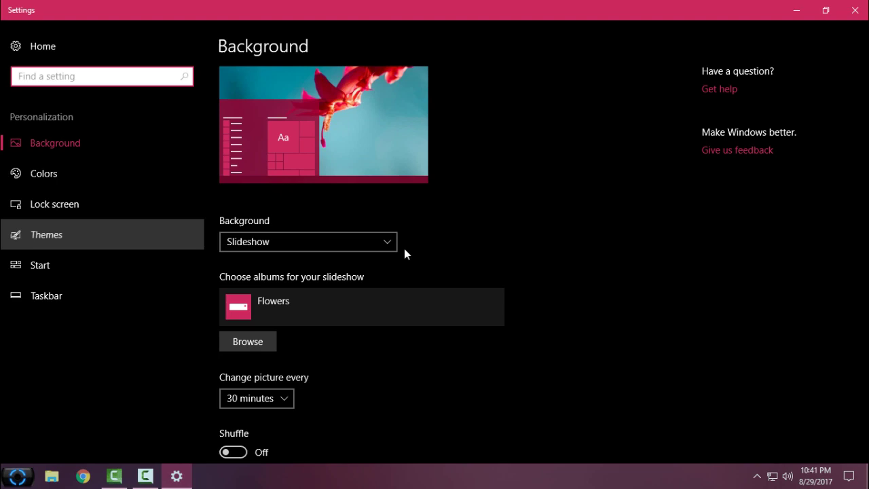
pyautogui.scroll(-10, 674, 252)
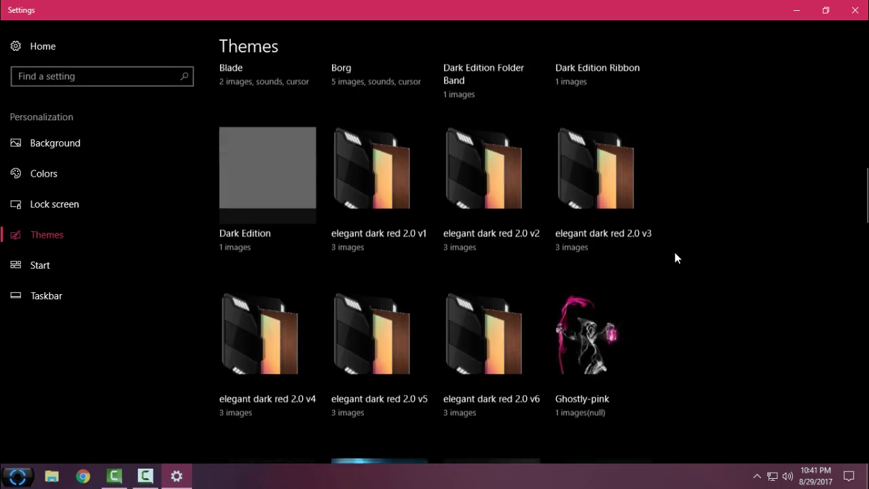
pyautogui.scroll(6, 674, 253)
pyautogui.scroll(-2, 675, 252)
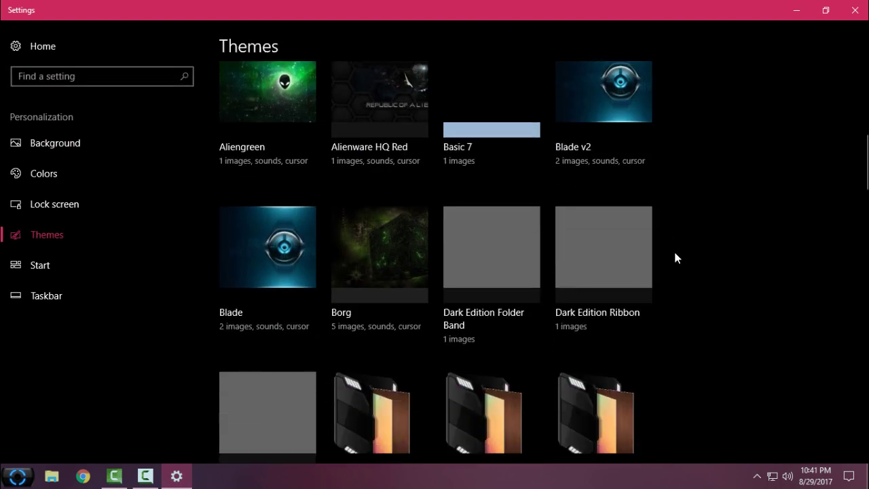
pyautogui.scroll(-7, 674, 258)
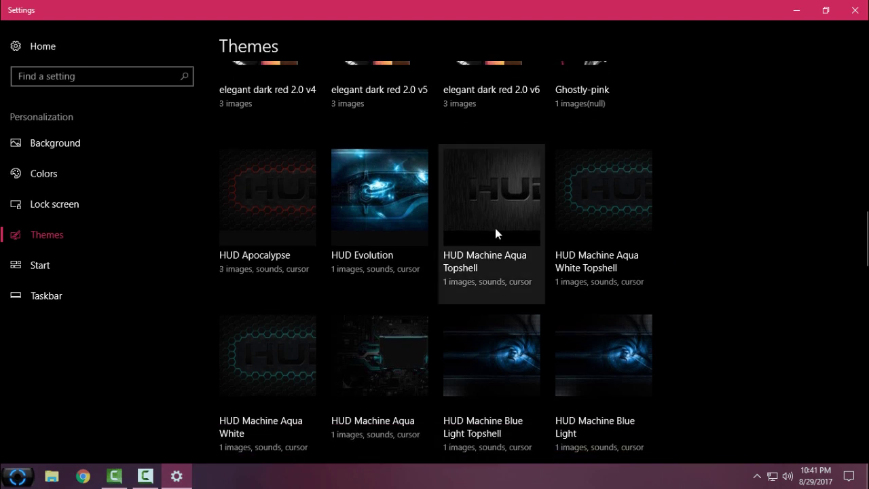
pyautogui.scroll(-2, 671, 246)
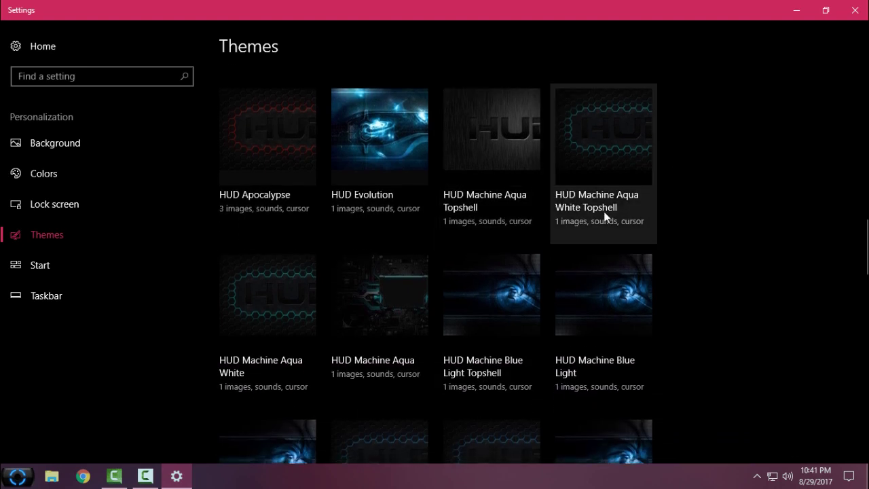
pyautogui.scroll(-2, 749, 225)
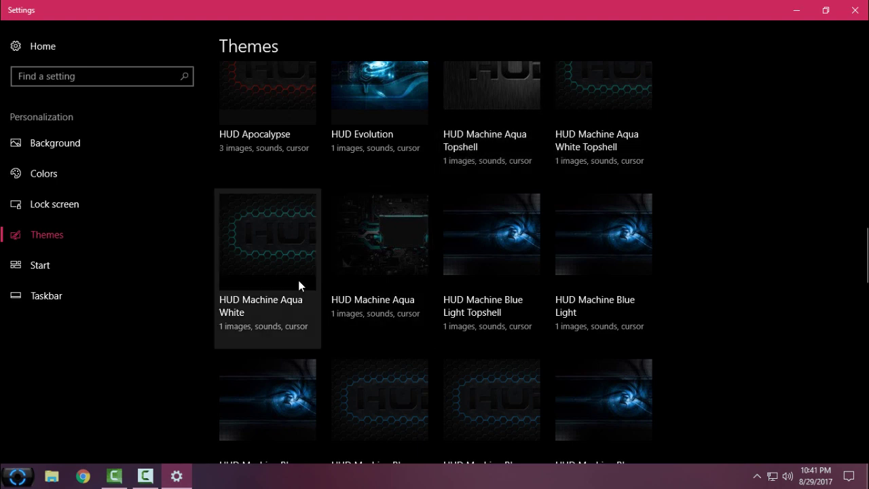
pyautogui.click(267, 249)
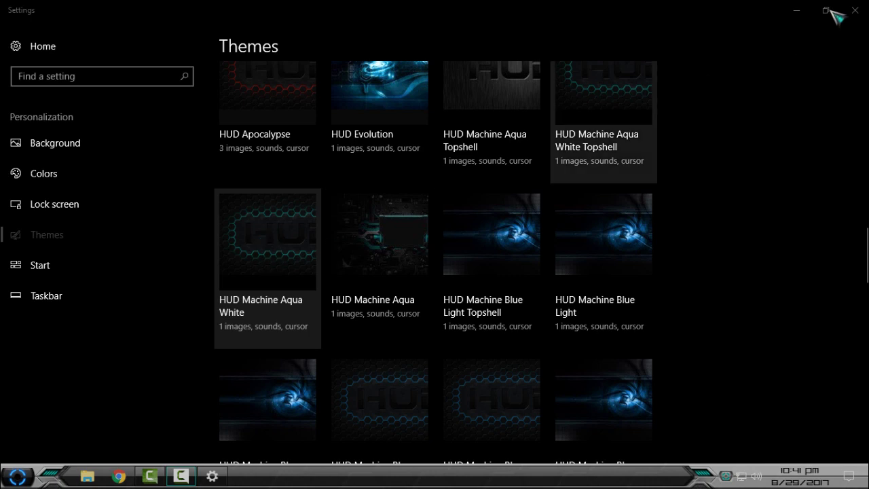
# - Minimize Settings and look over the themed desktop, its context menu and the Start menu
pyautogui.click(797, 11)
pyautogui.rightClick(293, 170)
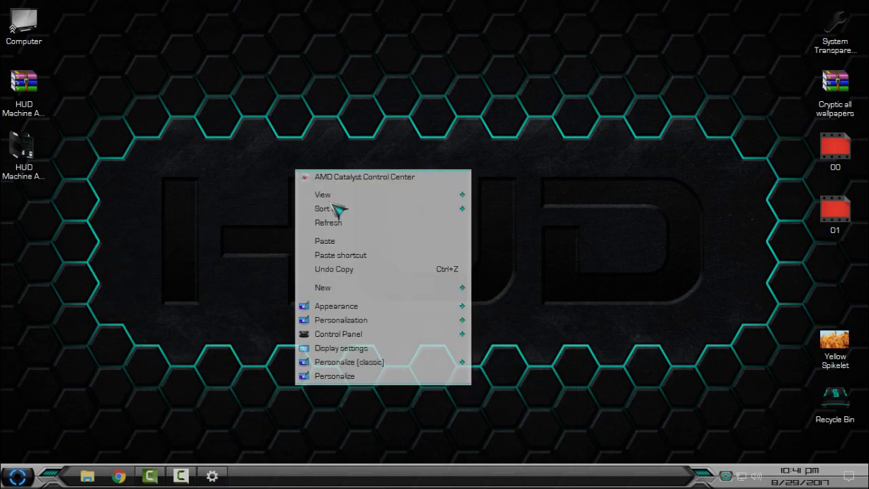
pyautogui.click(344, 224)
pyautogui.press('super')
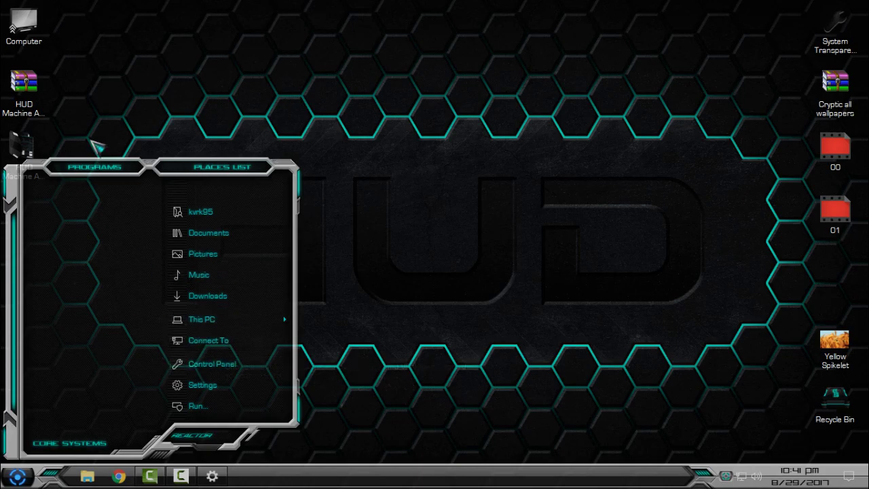
pyautogui.rightClick(170, 79)
pyautogui.click(218, 133)
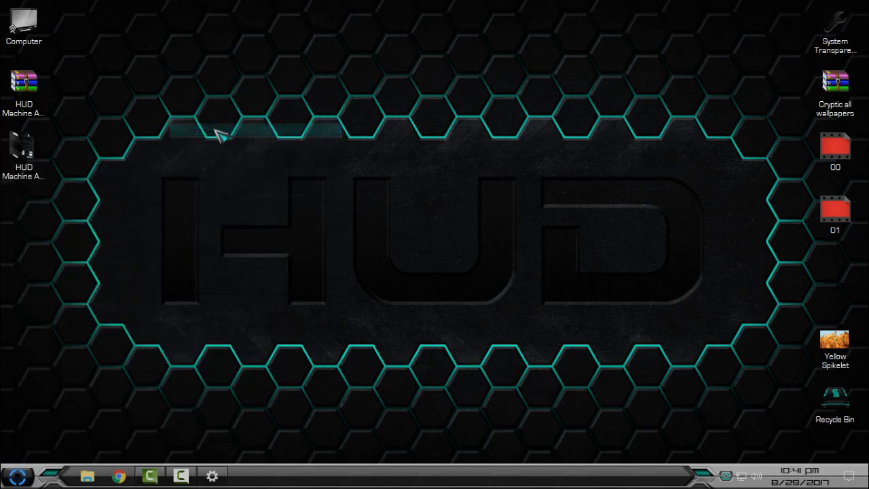
# - Preview the HUD Machine Aqua White theme on the This PC window, close it and refresh the desktop
pyautogui.rightClick(211, 125)
pyautogui.click(256, 179)
pyautogui.doubleClick(43, 37)
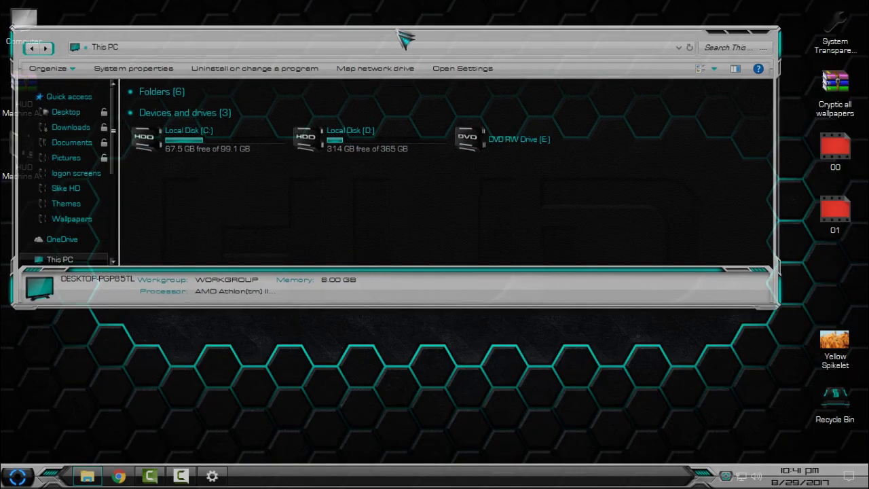
pyautogui.moveTo(405, 39); pyautogui.dragTo(408, 111)
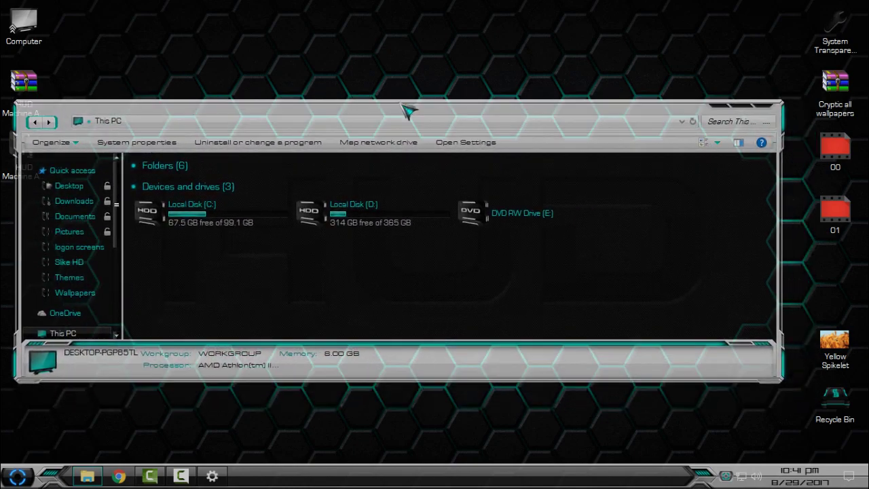
pyautogui.click(777, 105)
pyautogui.rightClick(361, 104)
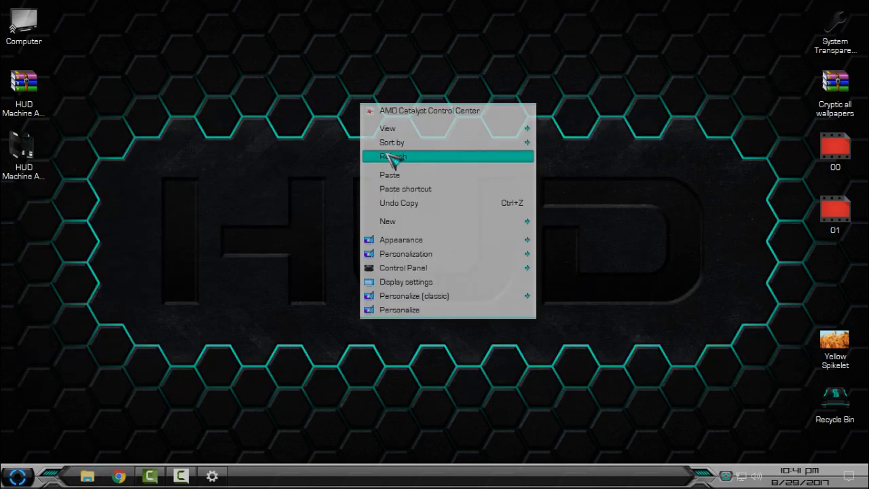
pyautogui.click(394, 157)
# - View the computer's System properties page from the Start menu, both maximized and restored, and close it
pyautogui.click(17, 476)
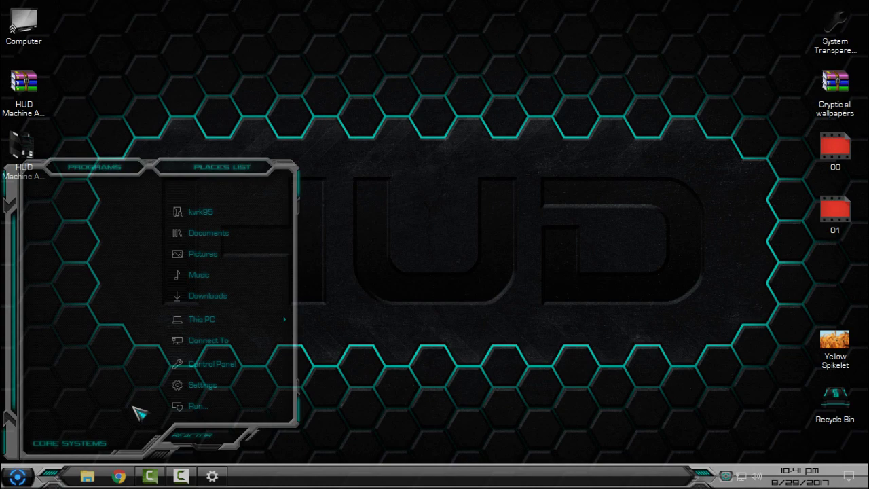
pyautogui.rightClick(210, 319)
pyautogui.click(290, 334)
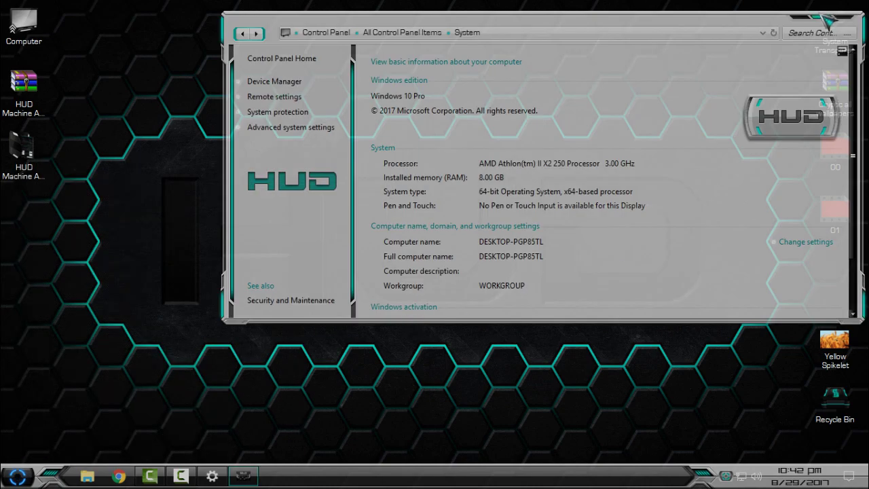
pyautogui.click(827, 21)
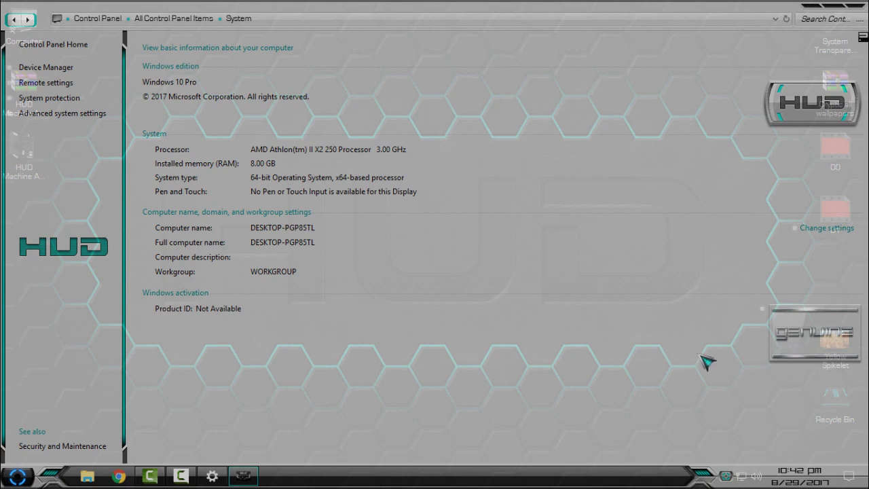
pyautogui.moveTo(274, 15); pyautogui.dragTo(274, 39)
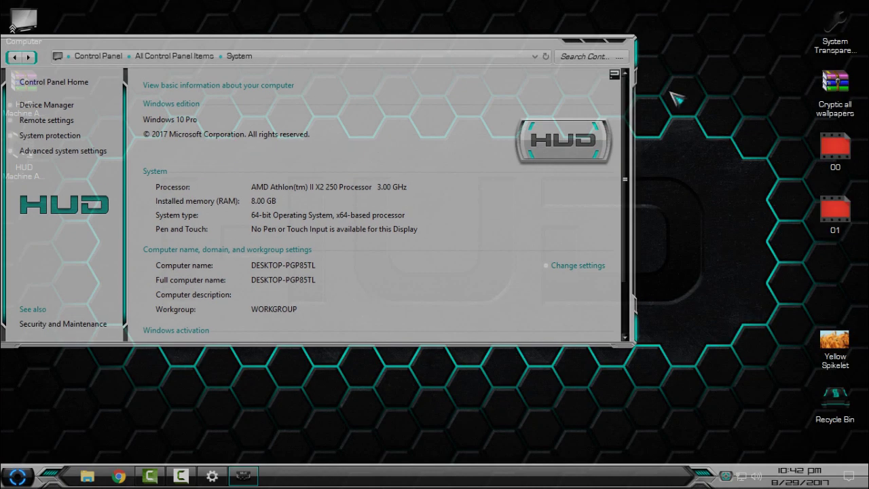
pyautogui.click(622, 49)
# - Apply the HUD Machine Aqua theme in the Personalization settings and close Settings
pyautogui.click(212, 475)
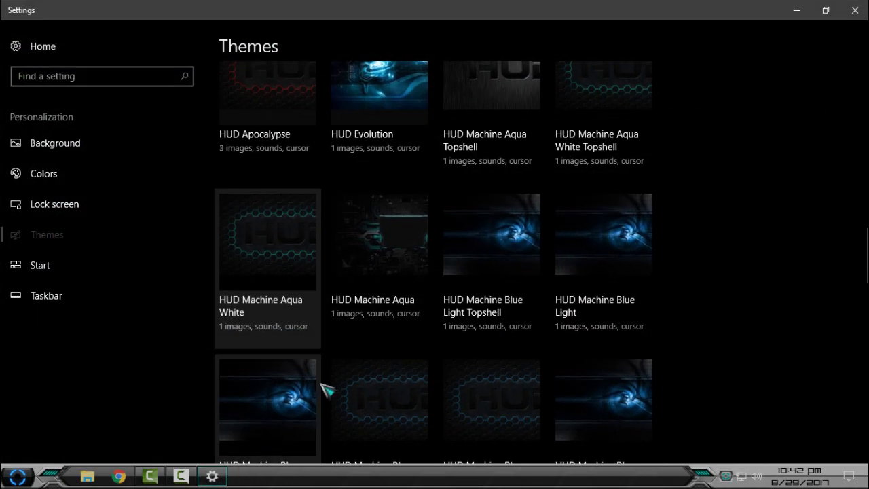
pyautogui.click(393, 269)
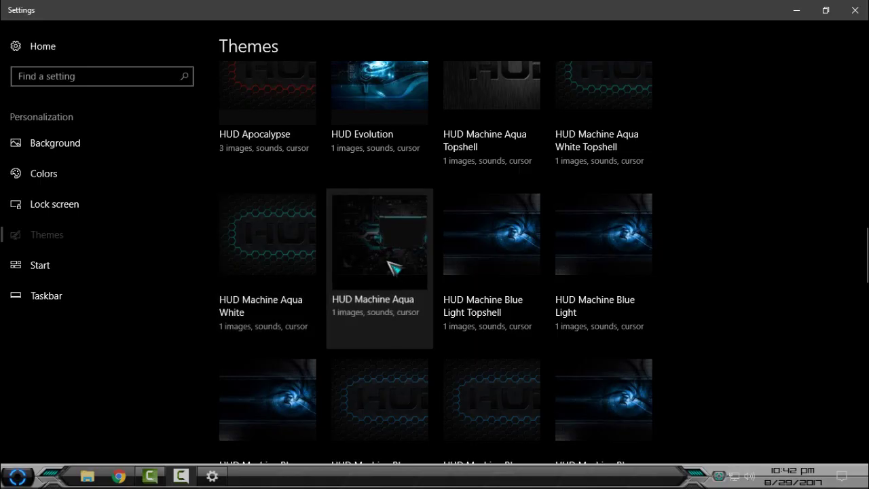
pyautogui.click(854, 12)
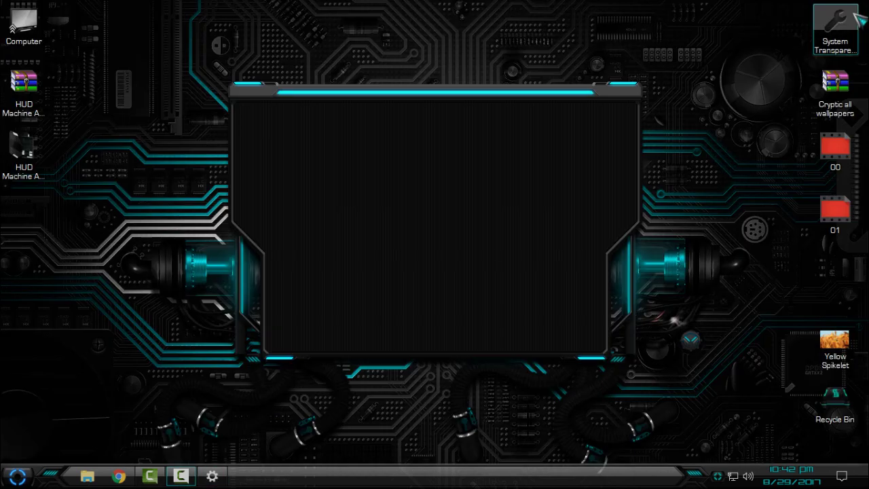
# - Refresh the desktop and look over the Start menu under the HUD Machine Aqua theme
pyautogui.rightClick(316, 98)
pyautogui.click(343, 149)
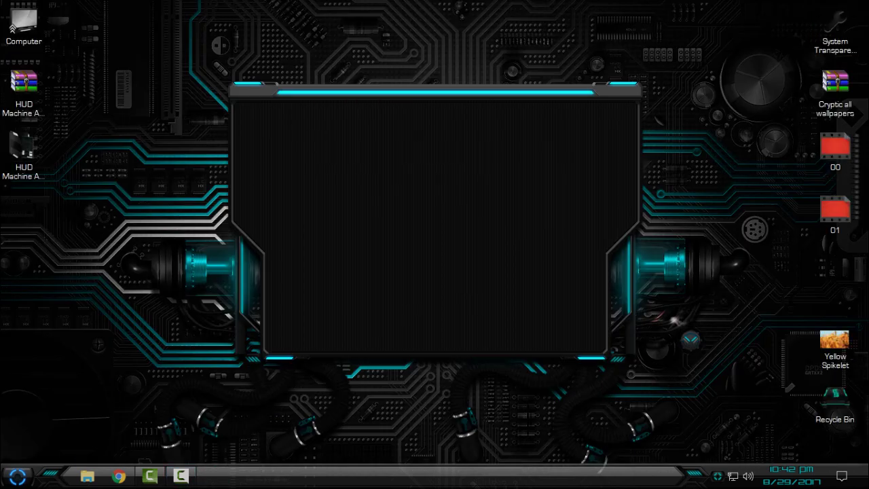
pyautogui.press('super')
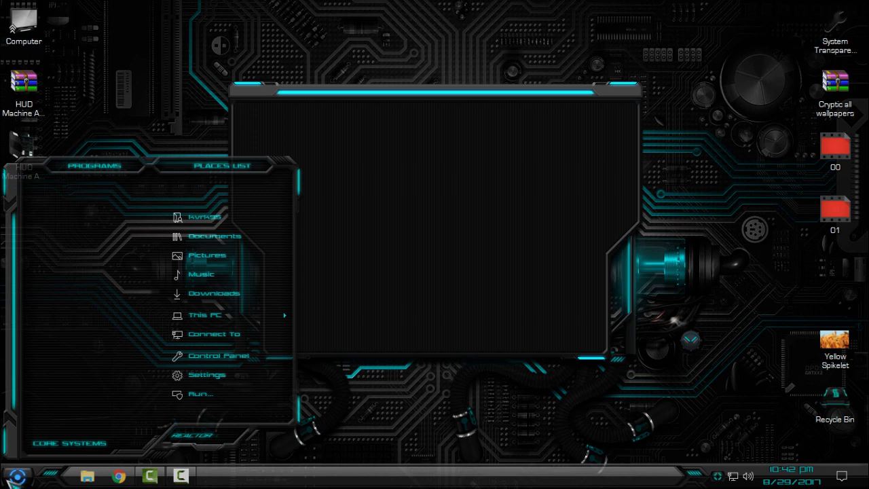
pyautogui.press('super')
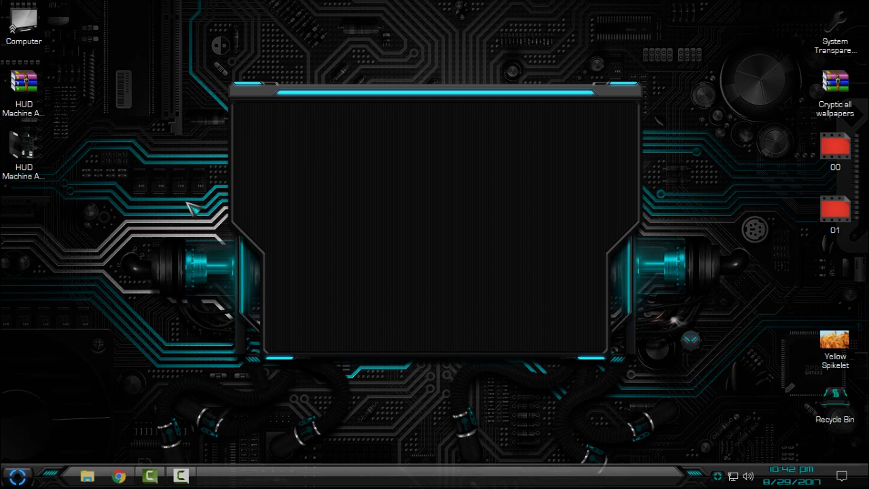
pyautogui.rightClick(207, 140)
pyautogui.click(235, 189)
# - Open the theme package's Extras folder in a maximized window, inspect the Black Glass Enhanced v0.5 files and go back to Extras
pyautogui.doubleClick(41, 133)
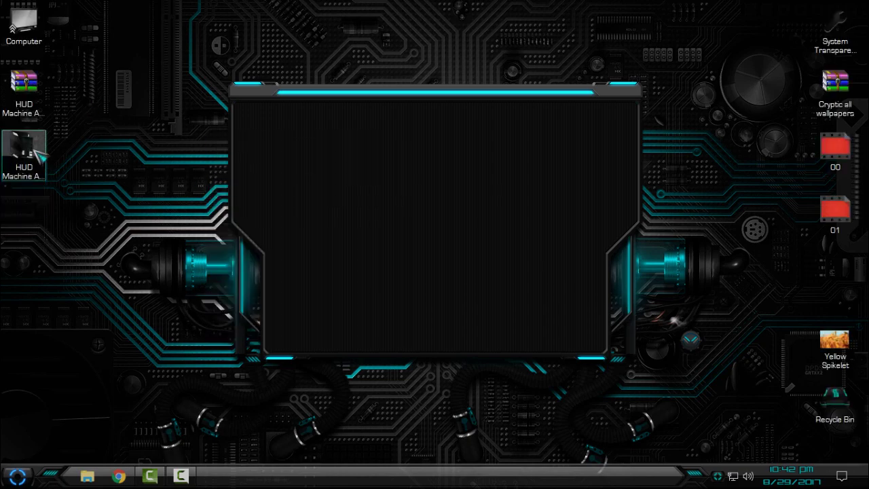
pyautogui.doubleClick(176, 181)
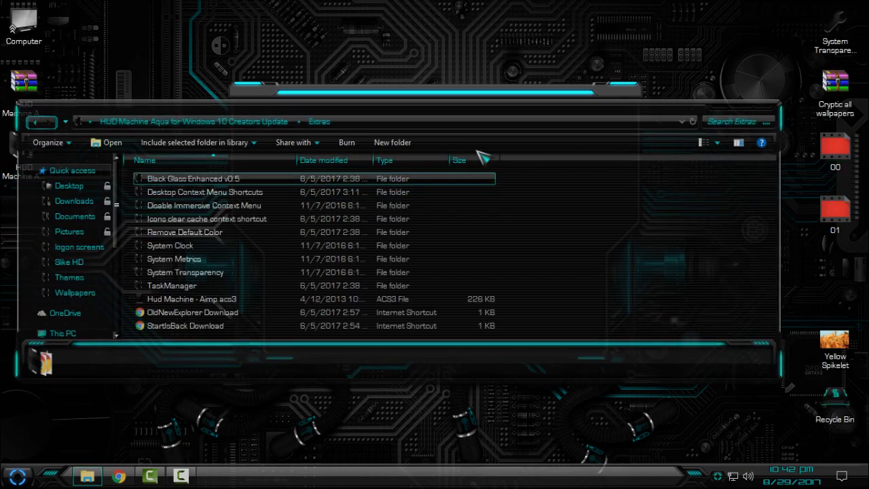
pyautogui.click(747, 109)
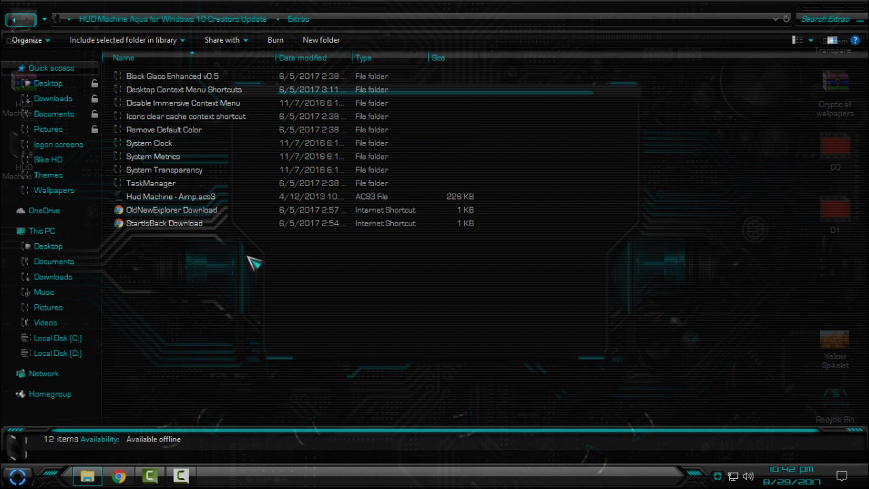
pyautogui.doubleClick(188, 77)
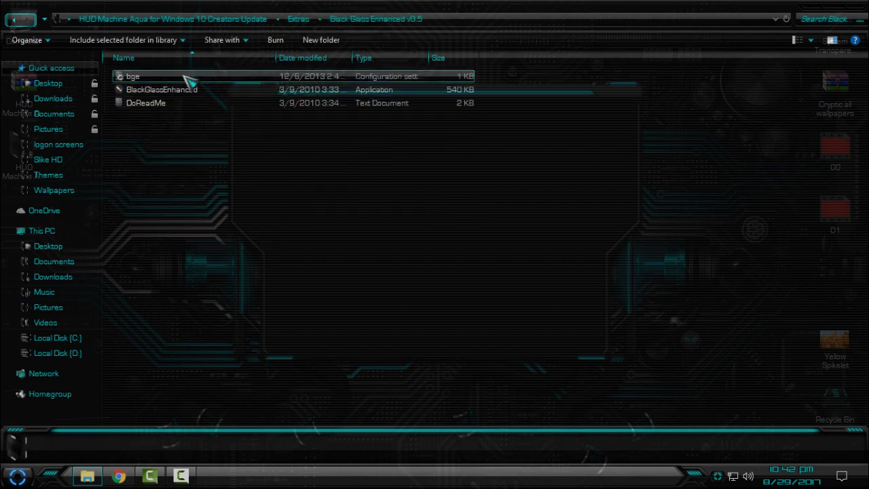
pyautogui.click(168, 93)
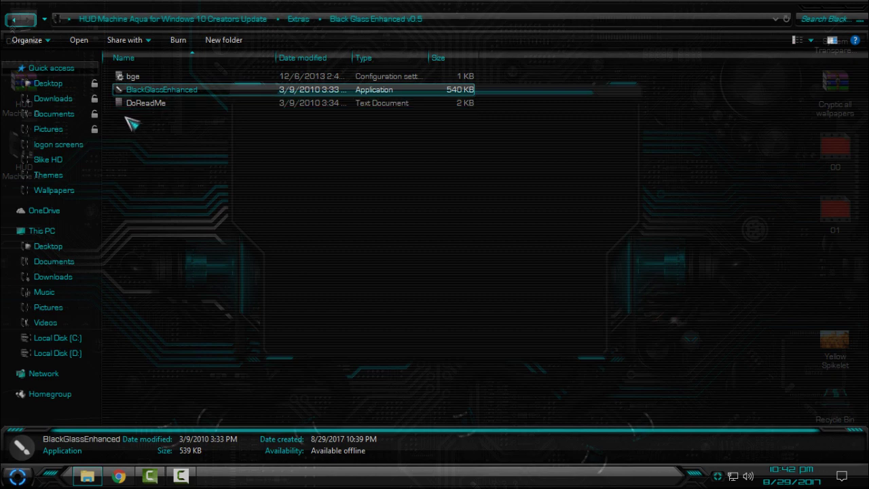
pyautogui.moveTo(125, 116); pyautogui.dragTo(228, 143)
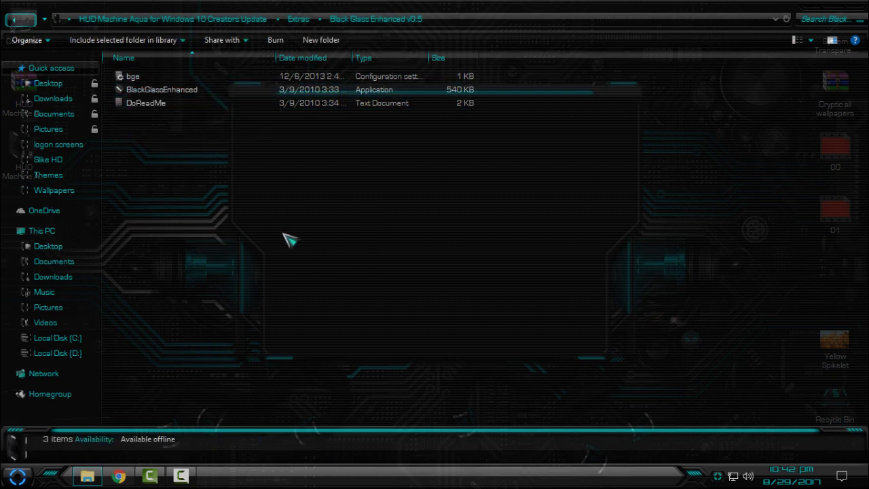
pyautogui.click(15, 19)
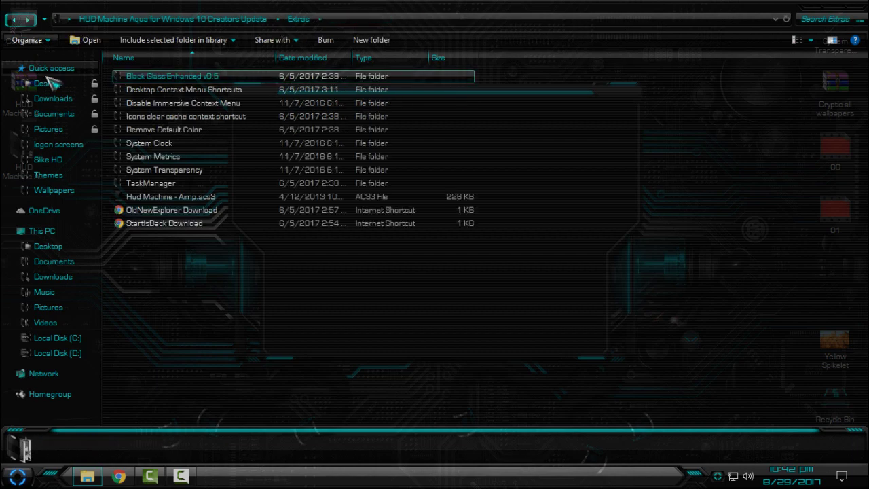
# - View the contents of the System Transparency folder in Extras and close the window
pyautogui.click(196, 171)
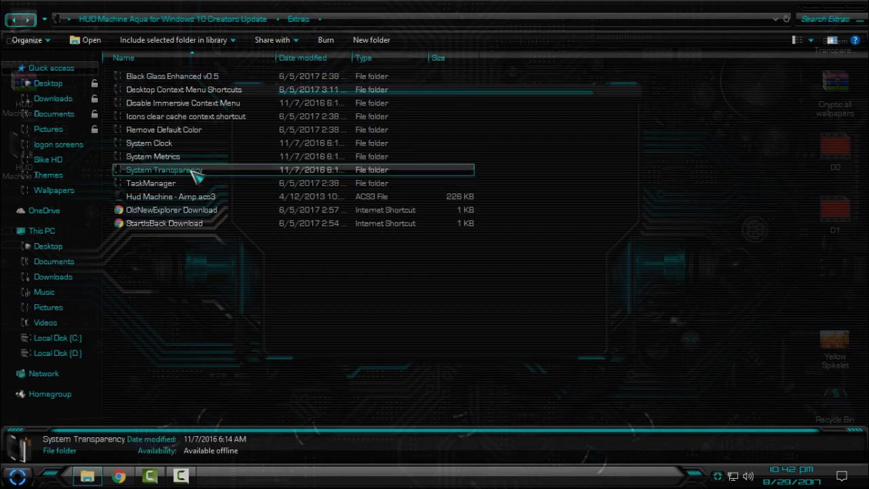
pyautogui.doubleClick(193, 173)
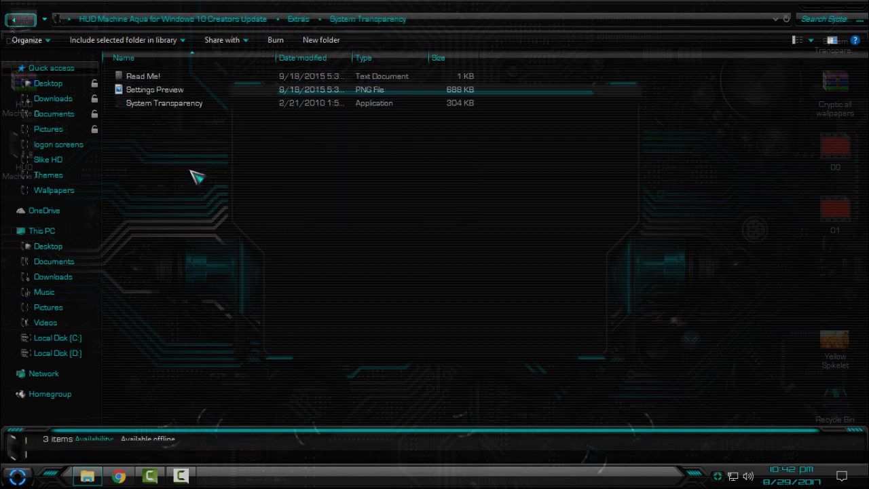
pyautogui.doubleClick(257, 8)
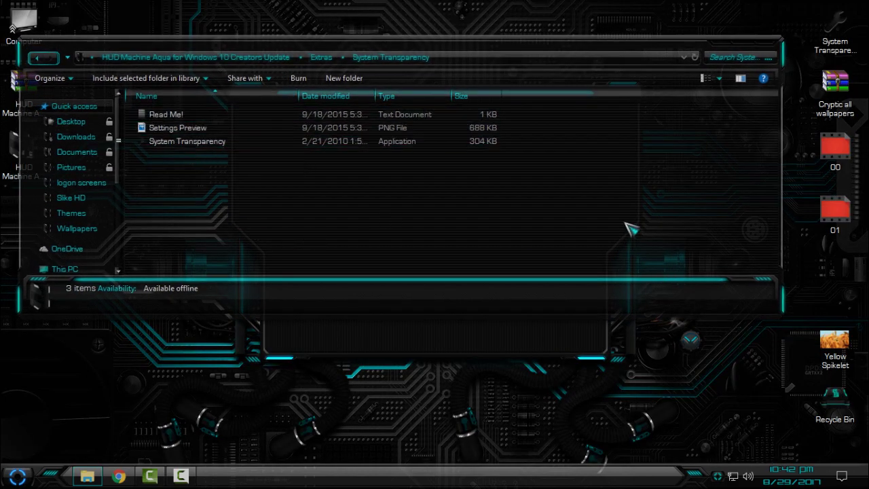
pyautogui.click(773, 46)
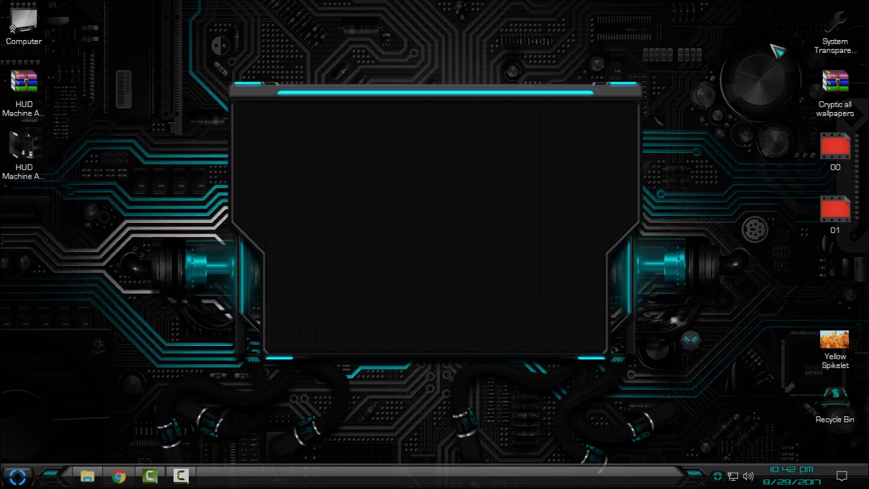
# - In System Transparency's Setup and Info, set transparency to 220, enable it for popup menus, task bar, Start menu and all Explorer windows, and confirm
pyautogui.click(838, 39)
pyautogui.click(717, 476)
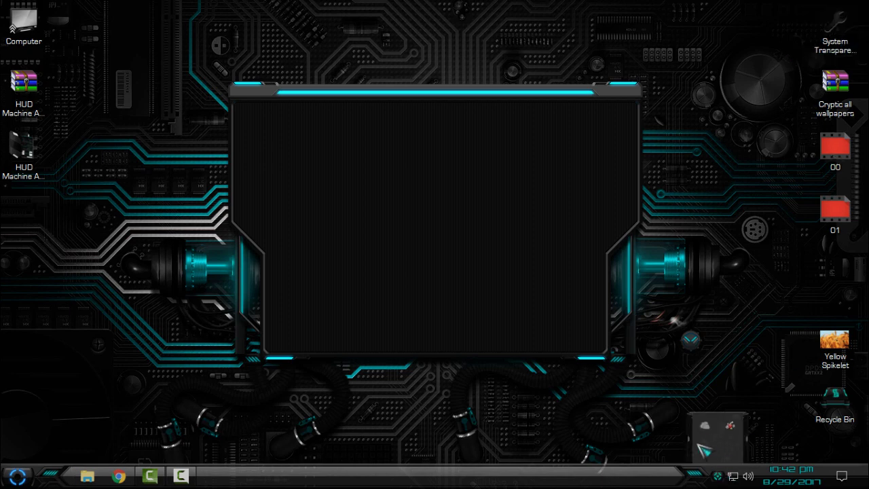
pyautogui.rightClick(707, 452)
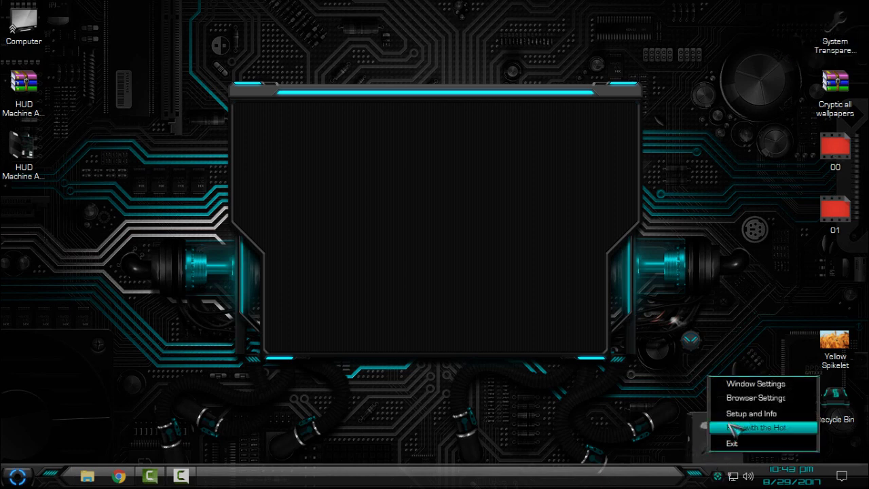
pyautogui.click(734, 416)
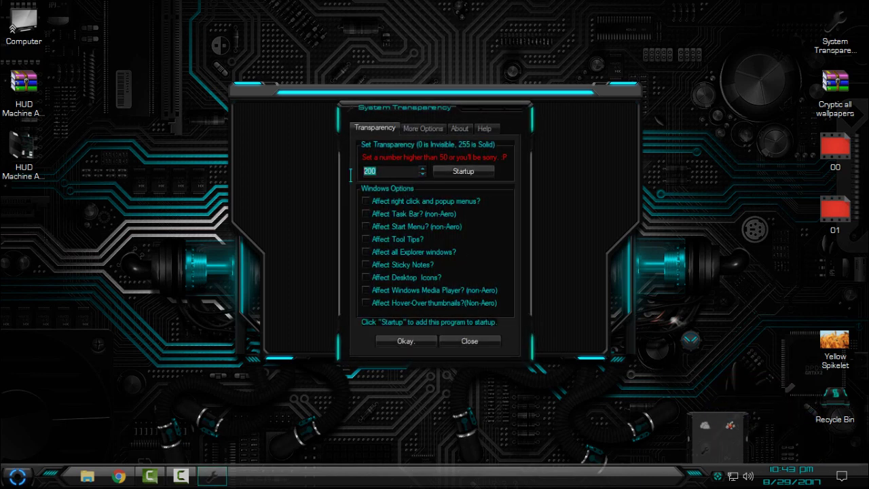
pyautogui.click(399, 175)
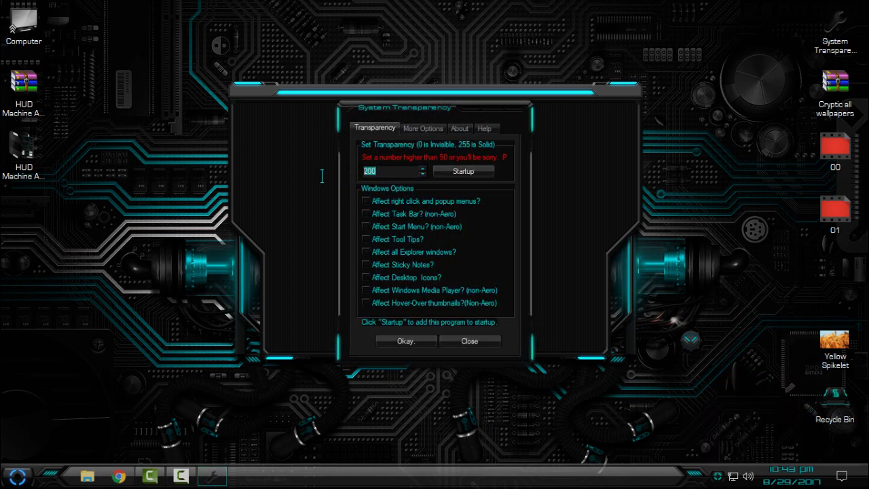
pyautogui.write('20')
pyautogui.click(366, 201)
pyautogui.click(366, 213)
pyautogui.click(366, 226)
pyautogui.click(366, 252)
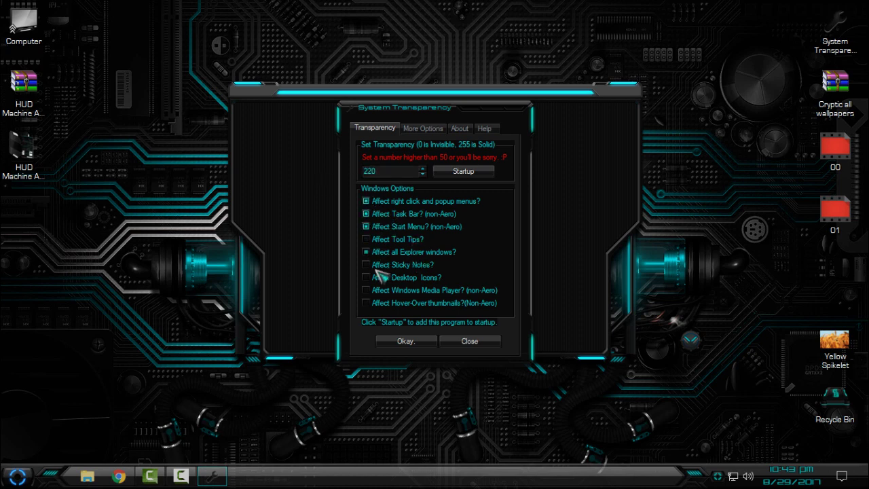
pyautogui.click(406, 341)
# - Check the transparency on the This PC window, enlarge the window's height and close it
pyautogui.doubleClick(24, 24)
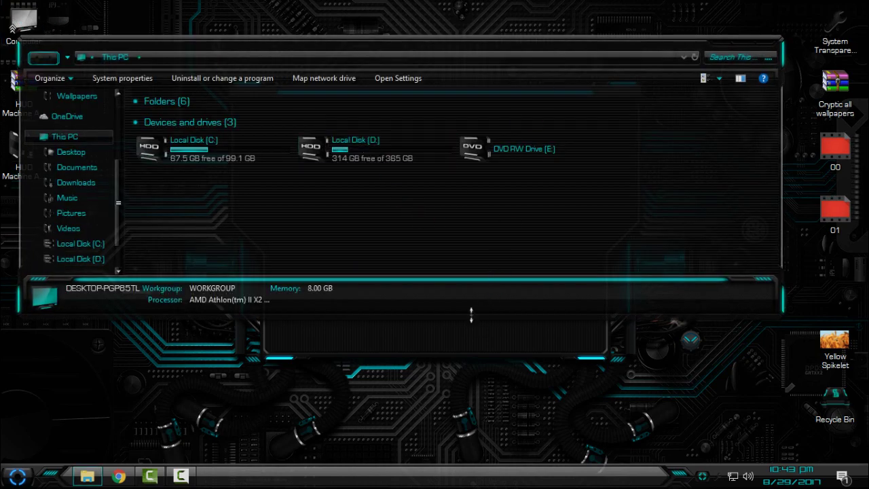
pyautogui.moveTo(471, 314); pyautogui.dragTo(471, 416)
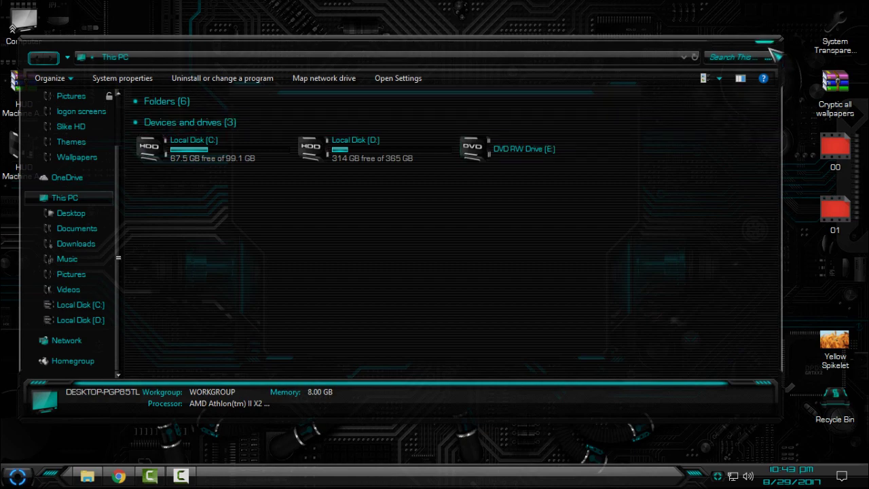
pyautogui.click(765, 42)
# - Locate the Desktop Context Menu Shortcuts folder in the theme package's Extras, close the window and display the desktop context menu
pyautogui.doubleClick(34, 169)
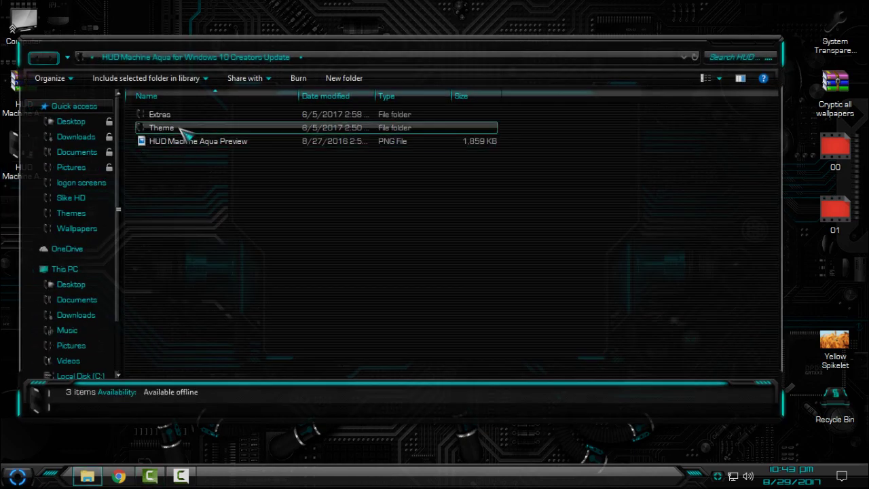
pyautogui.doubleClick(194, 120)
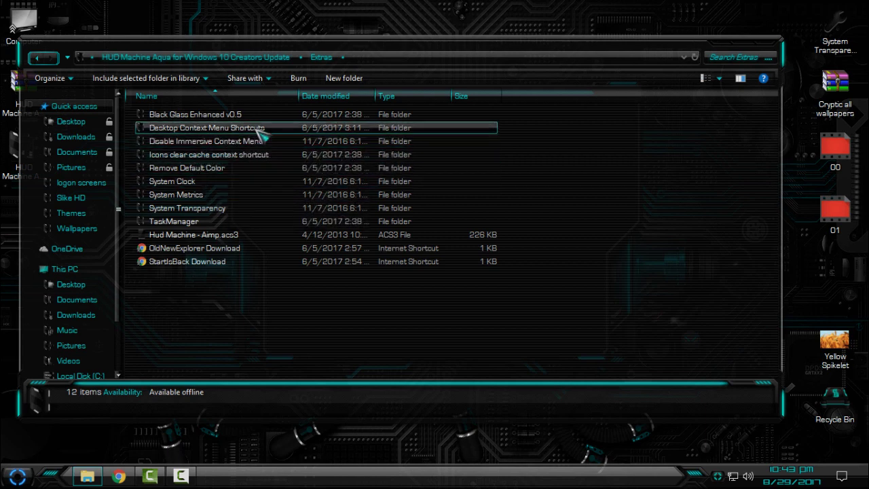
pyautogui.click(259, 130)
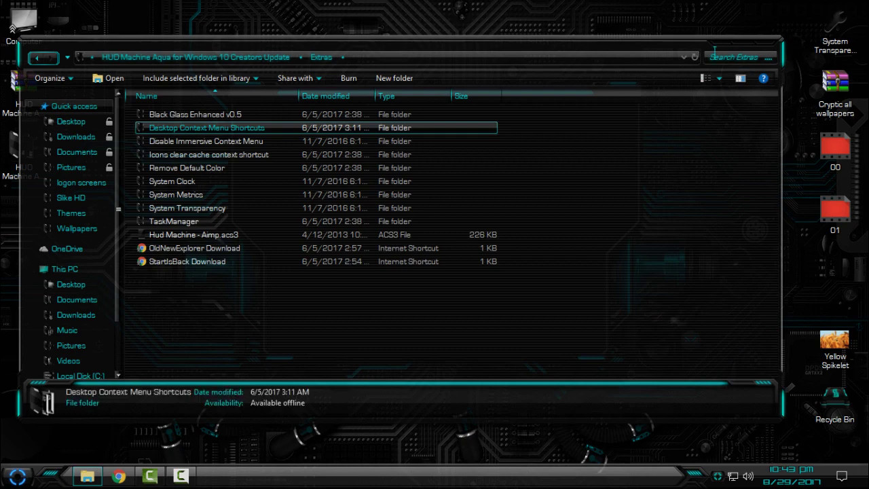
pyautogui.hotkey('alt', 'F4')
pyautogui.rightClick(202, 161)
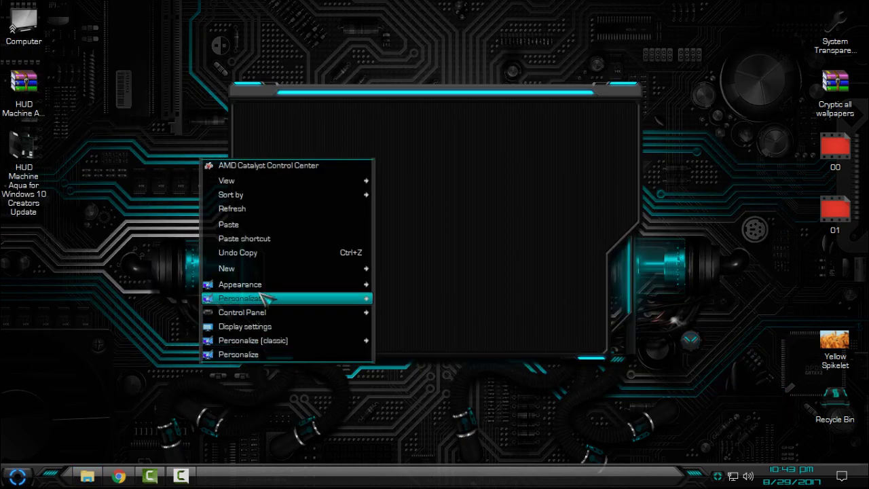
# - Open the Desktop Context Menu Shortcuts folder in Extras and show the merge option for the Add Clasic Appearance registry file
pyautogui.moveTo(294, 303)
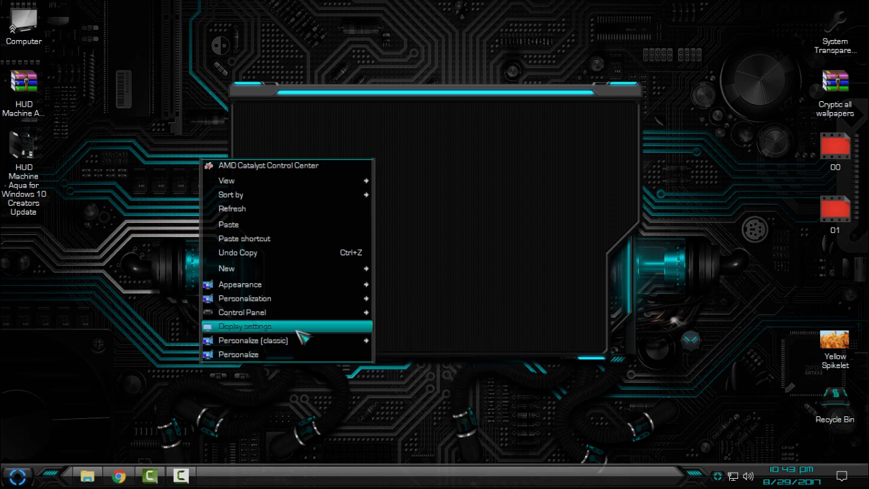
pyautogui.click(98, 478)
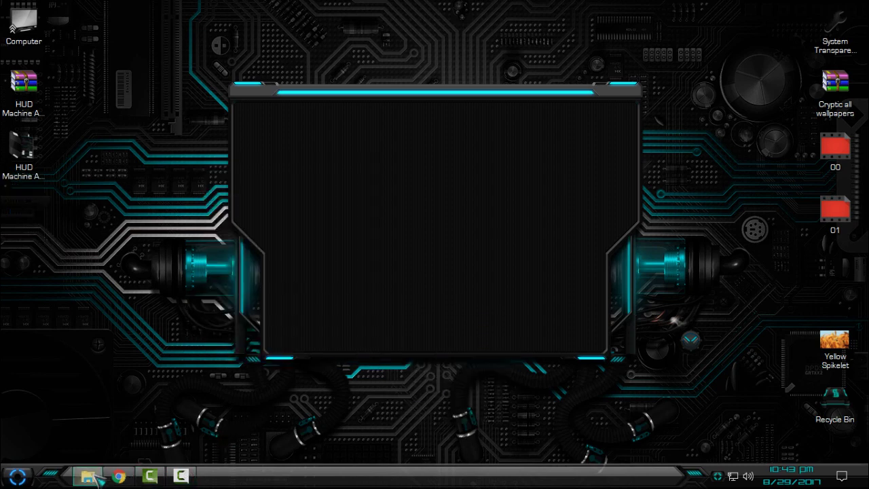
pyautogui.doubleClick(208, 129)
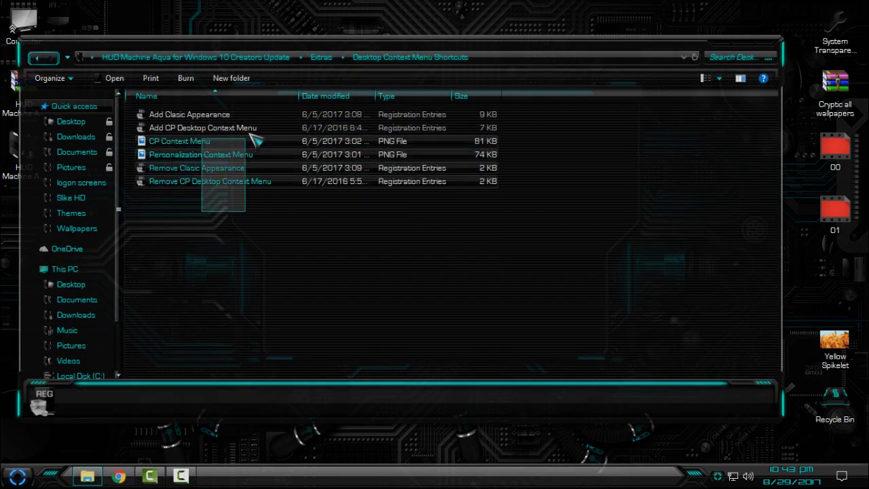
pyautogui.moveTo(256, 139); pyautogui.dragTo(242, 228)
pyautogui.rightClick(193, 118)
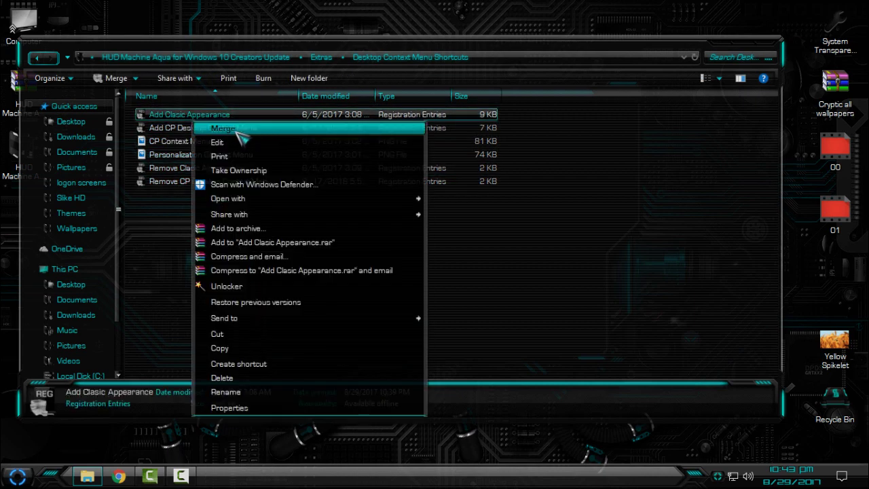
# - Return to the Extras folder, look over its contents and close the window
pyautogui.click(38, 58)
pyautogui.click(39, 58)
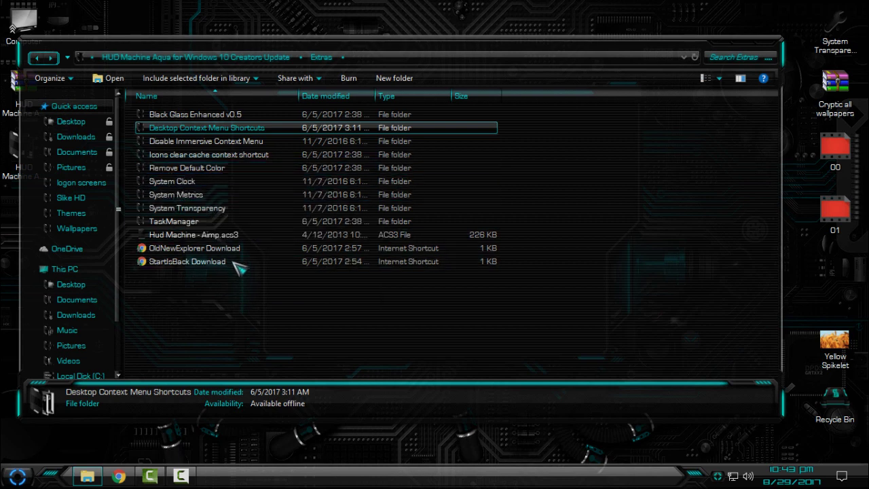
pyautogui.moveTo(225, 292); pyautogui.dragTo(391, 331)
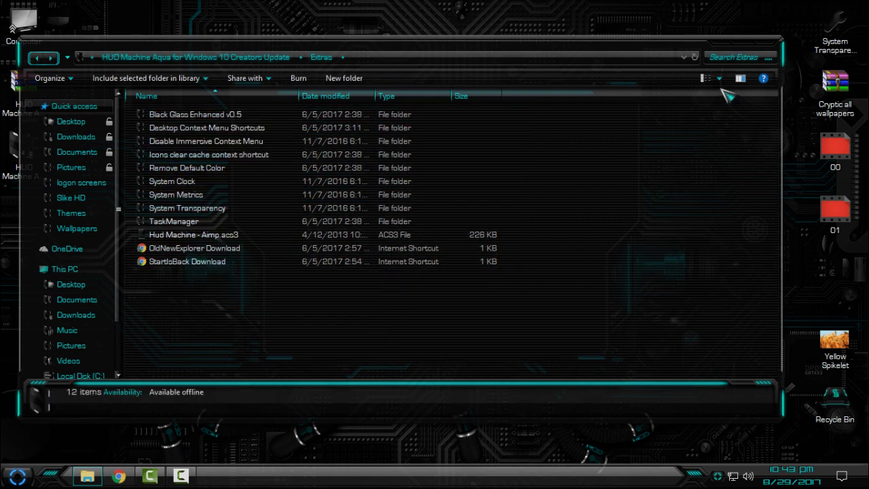
pyautogui.click(768, 52)
# - Refresh the desktop twice
pyautogui.rightClick(245, 123)
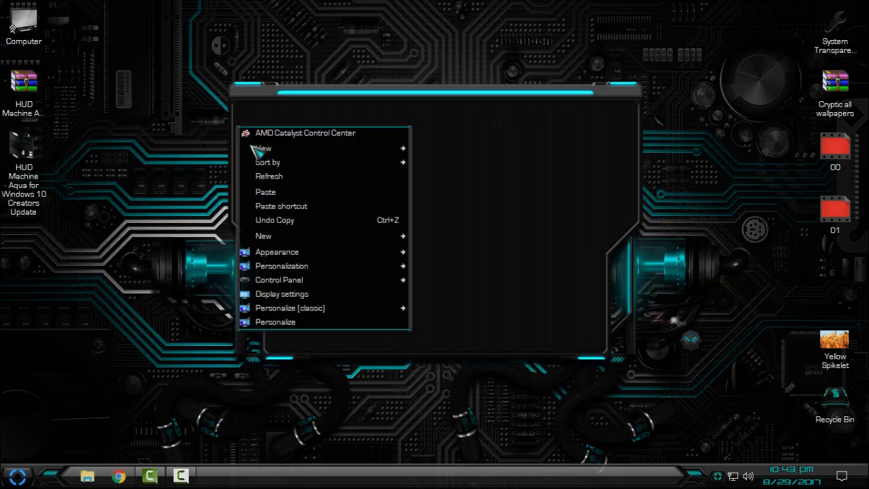
pyautogui.click(283, 175)
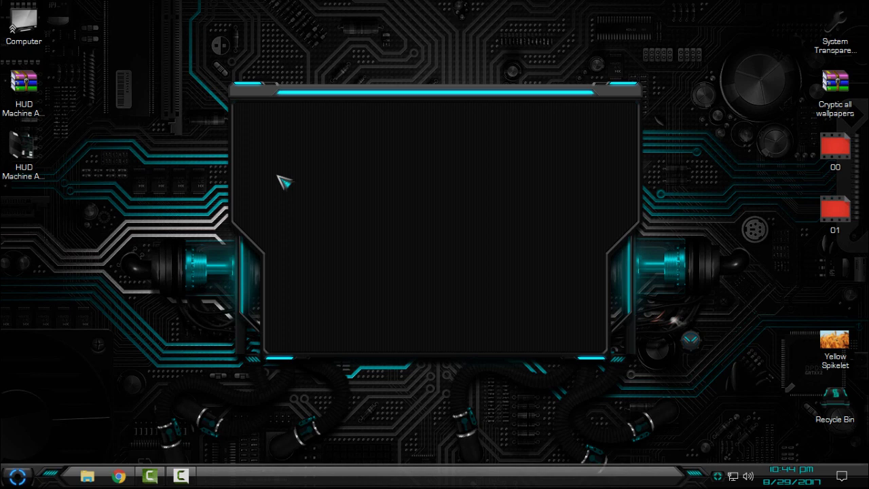
pyautogui.rightClick(114, 73)
pyautogui.click(151, 122)
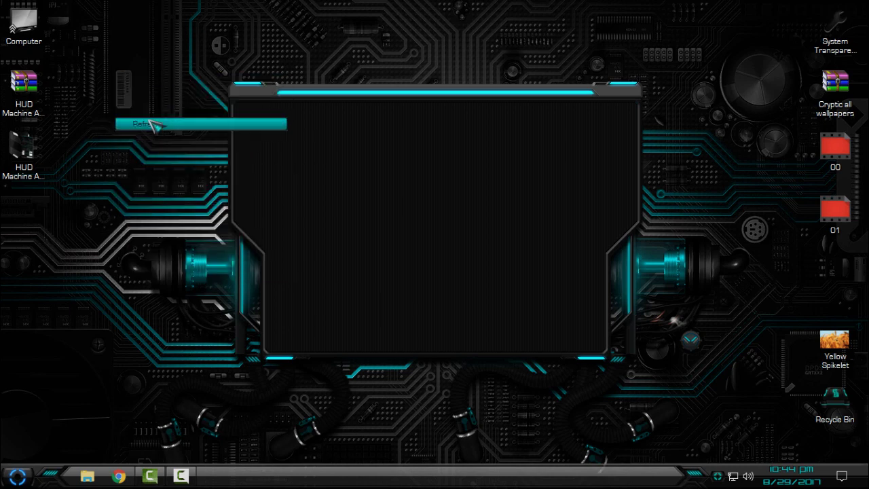
# - Open the Computer desktop icon, reposition the This PC window and shrink it from its lower-left corner
pyautogui.doubleClick(40, 19)
pyautogui.moveTo(492, 57); pyautogui.dragTo(547, 36)
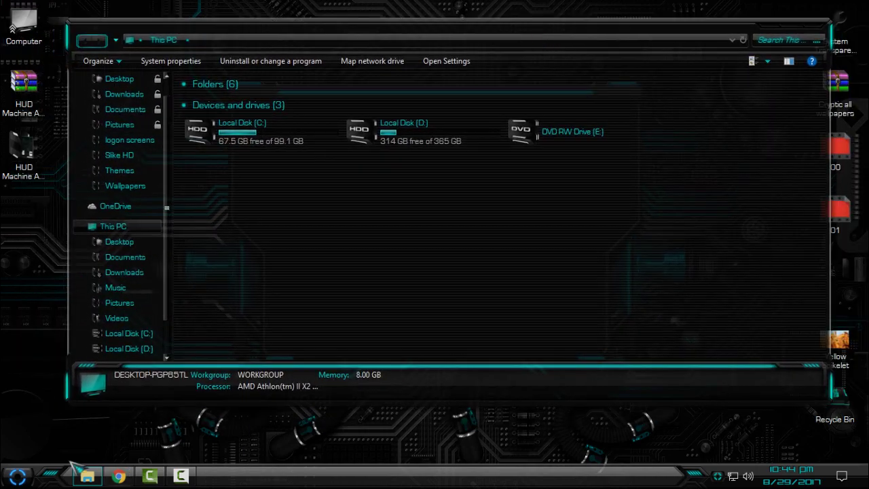
pyautogui.moveTo(66, 400); pyautogui.dragTo(343, 271)
# - View This PC's properties from the Start menu, move the System window toward the middle of the screen and close it
pyautogui.press('super')
pyautogui.rightClick(230, 315)
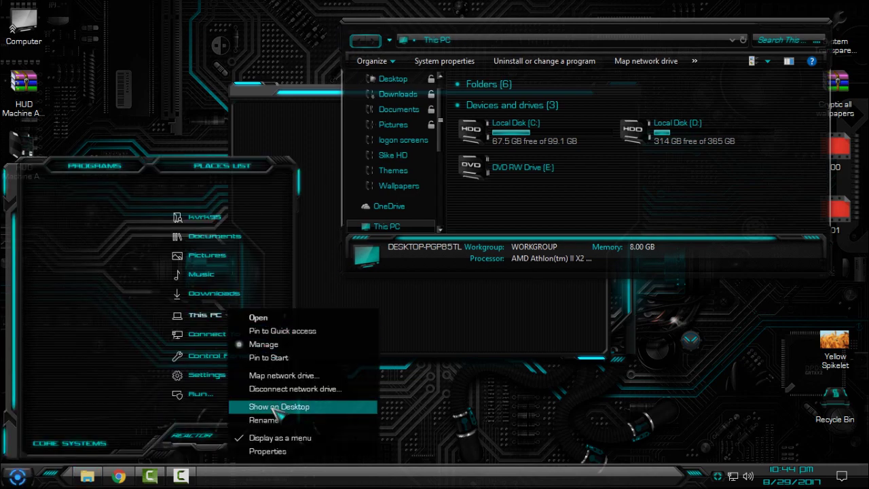
pyautogui.click(281, 452)
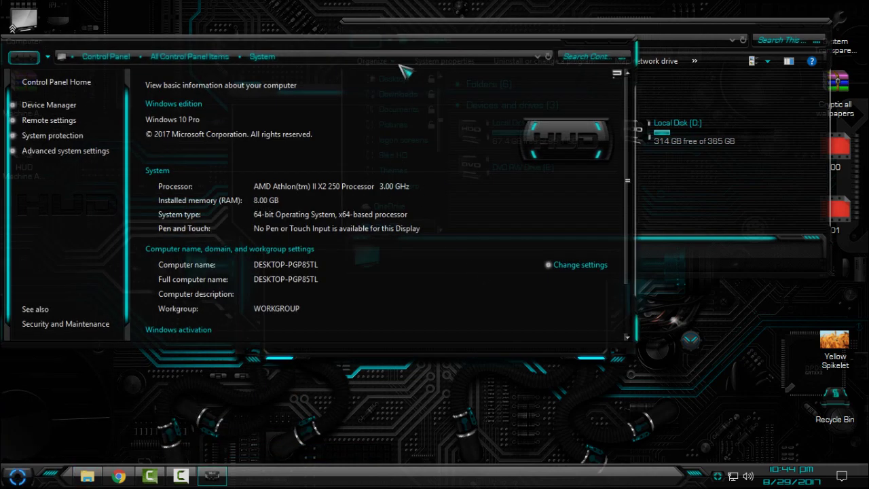
pyautogui.moveTo(424, 13); pyautogui.dragTo(547, 154)
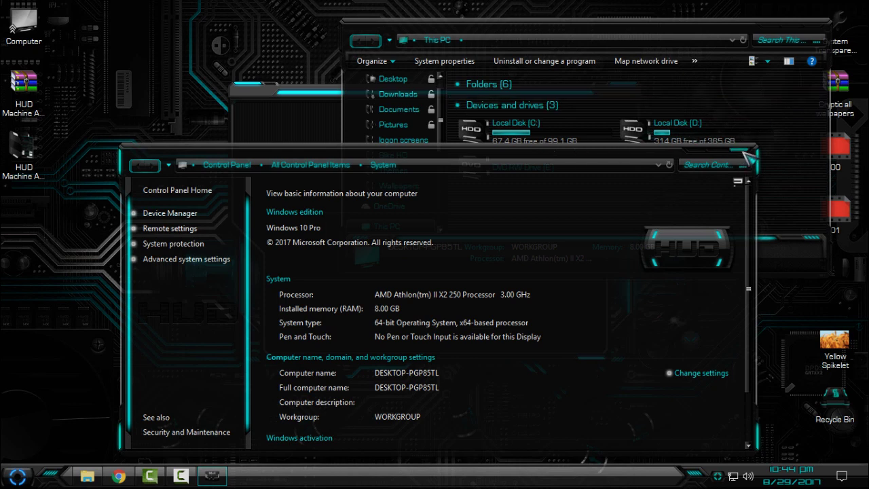
pyautogui.click(746, 154)
# - Maximize and restore the This PC window to preview the theme, close it and refresh the desktop
pyautogui.click(789, 26)
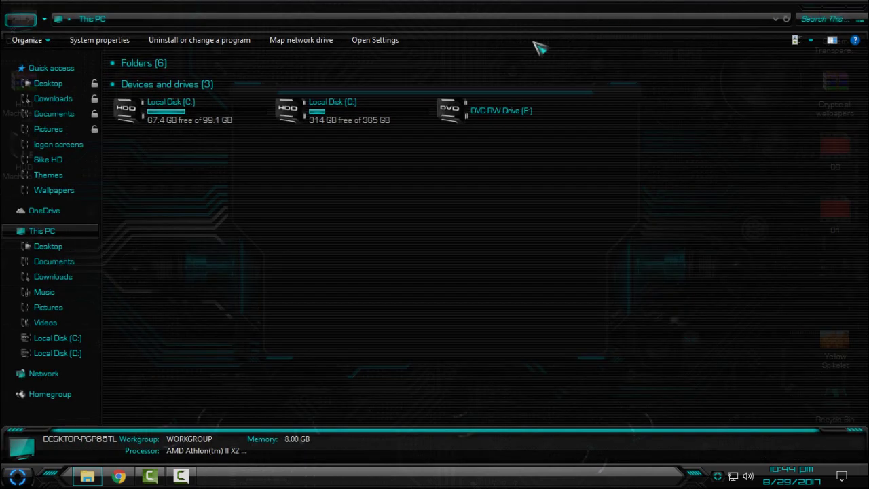
pyautogui.doubleClick(514, 33)
pyautogui.click(744, 63)
pyautogui.rightClick(258, 91)
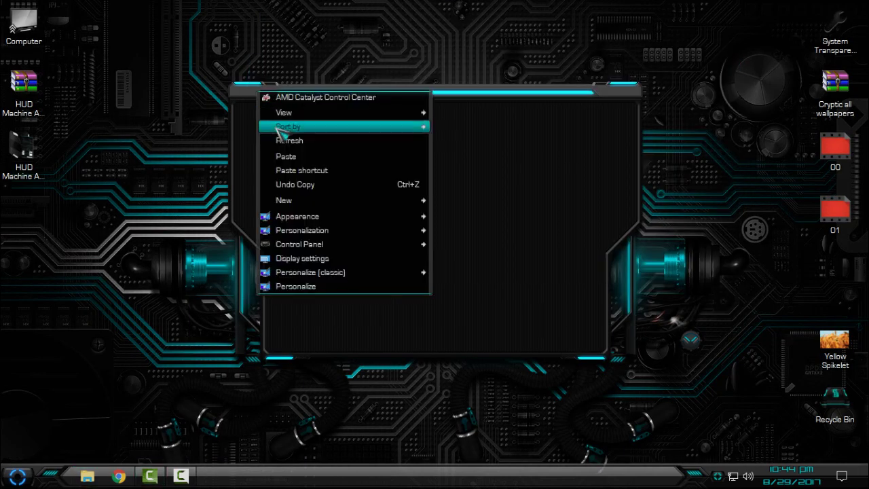
pyautogui.click(283, 142)
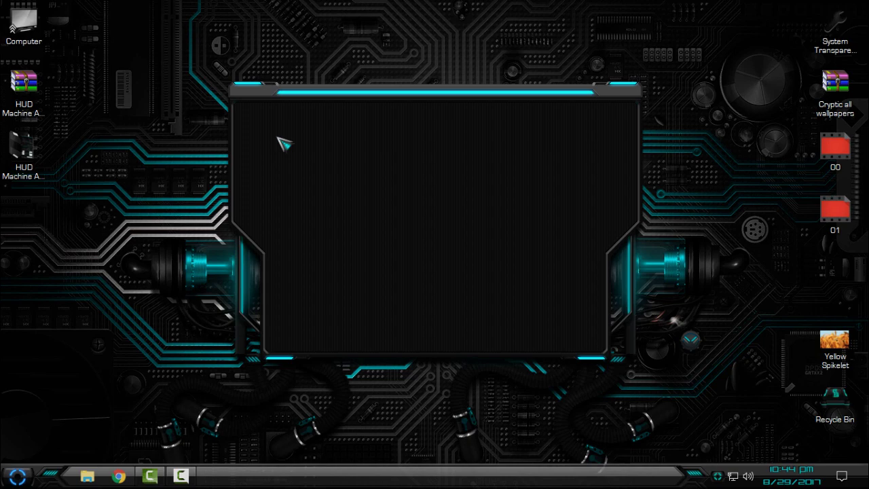